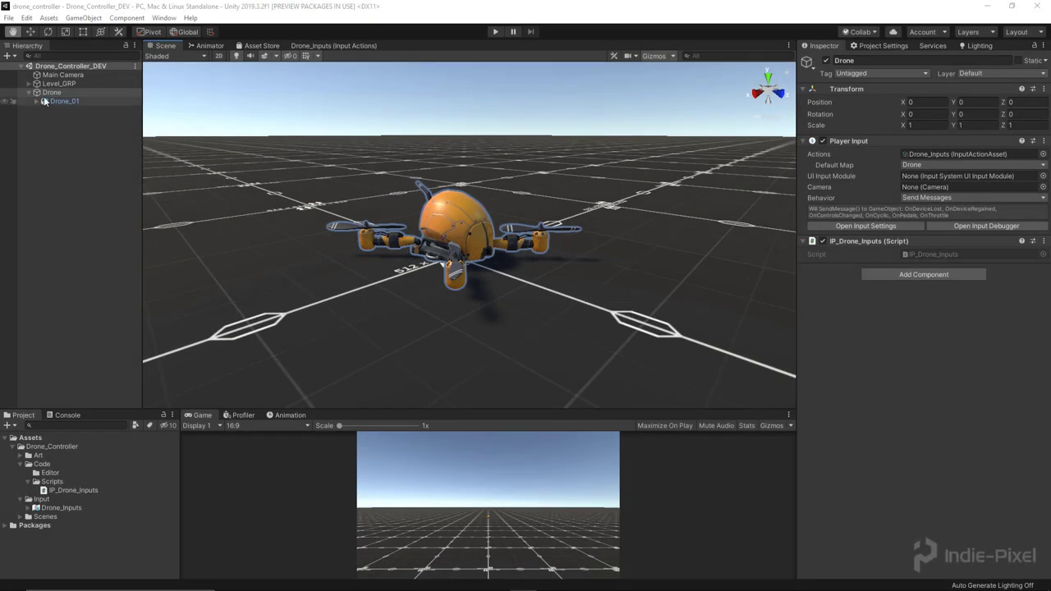
Orbit the Scene view to an overhead angle on the drone.
{"action": "left_click", "coordinate": [28, 92]}
{"action": "left_click", "coordinate": [30, 198]}
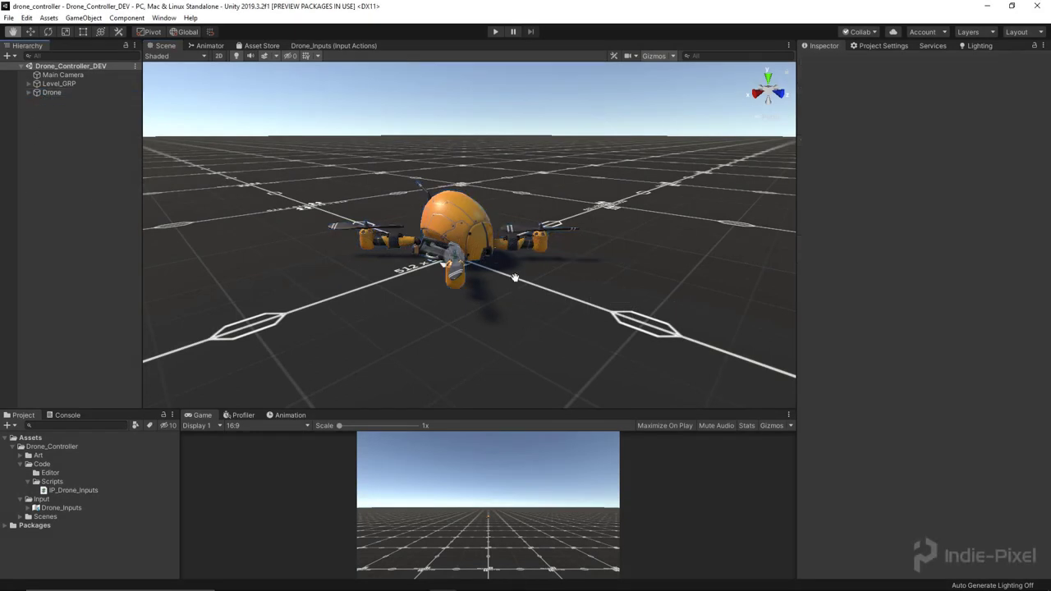
{"action": "left_click_drag", "start_coordinate": [513, 278], "coordinate": [512, 287]}
{"action": "left_click", "coordinate": [65, 75]}
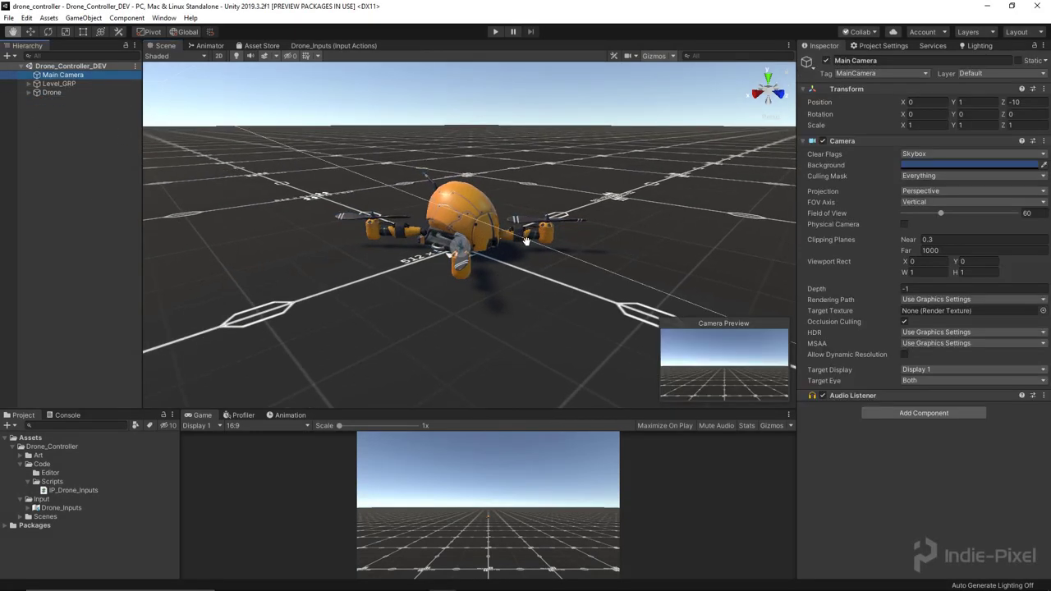
{"action": "left_click", "coordinate": [84, 102]}
{"action": "left_click_drag", "start_coordinate": [497, 249], "coordinate": [495, 226], "text": "alt"}
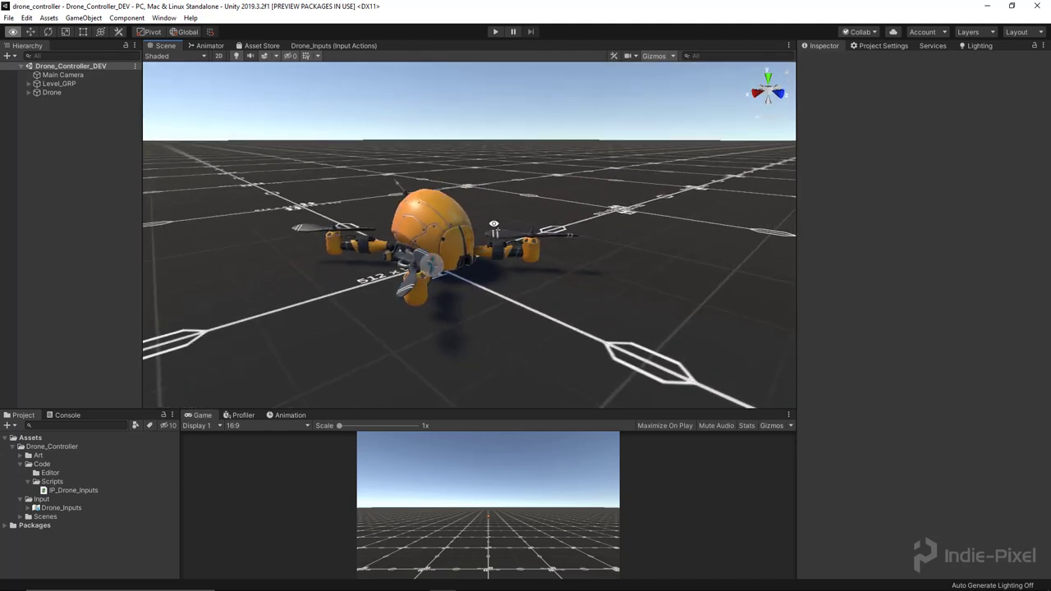
Align the Main Camera with the Scene view so the Game view frames the drone.
{"action": "left_click", "coordinate": [72, 75]}
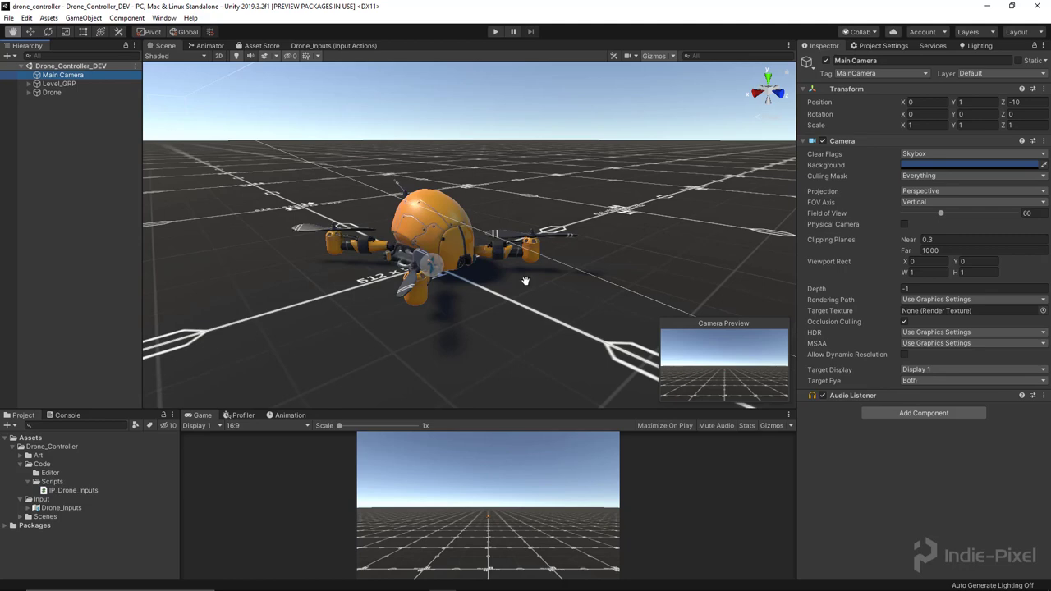
{"action": "key", "text": "ctrl+shift+s"}
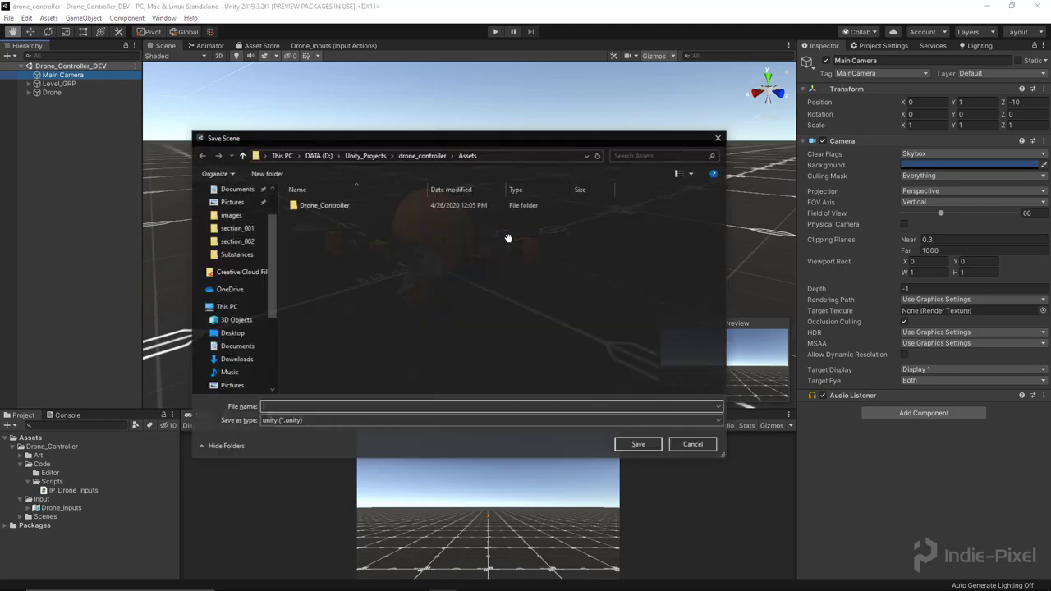
{"action": "left_click", "coordinate": [694, 443]}
{"action": "left_click_drag", "start_coordinate": [595, 411], "coordinate": [595, 402]}
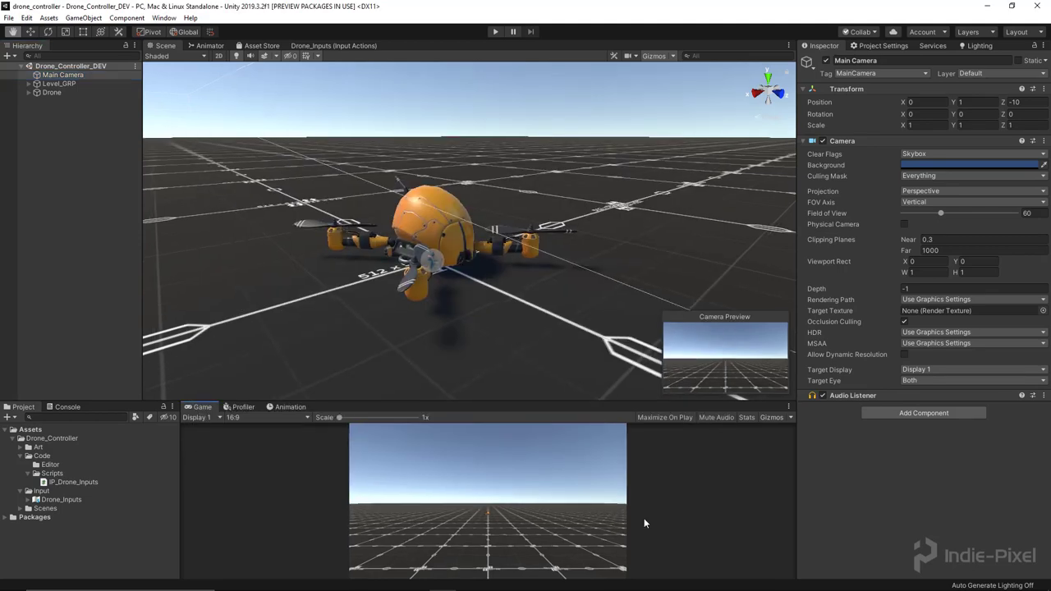
{"action": "key", "text": "ctrl+shift+f"}
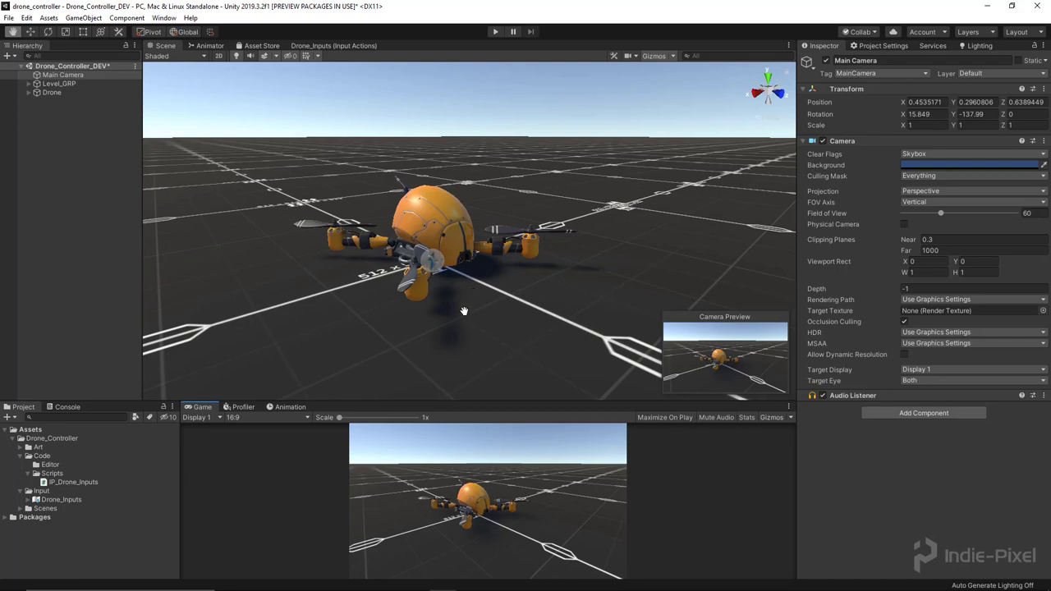
{"action": "left_click_drag", "start_coordinate": [448, 307], "coordinate": [562, 308], "text": "alt"}
Create an empty child object of Level_GRP named Post.
{"action": "left_click", "coordinate": [562, 308]}
{"action": "left_click_drag", "start_coordinate": [564, 218], "coordinate": [502, 223], "text": "alt"}
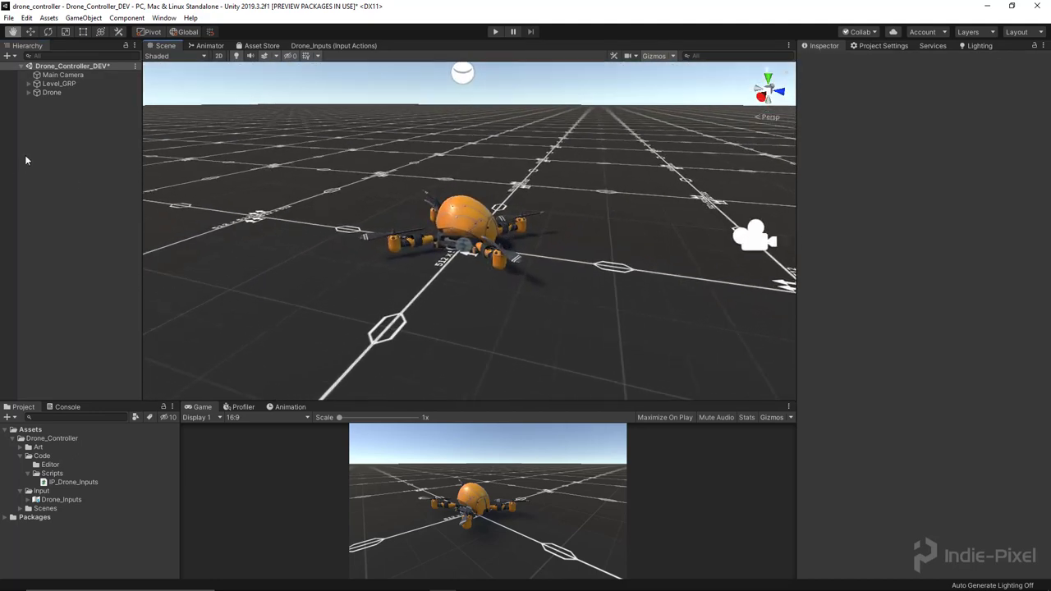
{"action": "left_click", "coordinate": [29, 83]}
{"action": "left_click", "coordinate": [57, 84]}
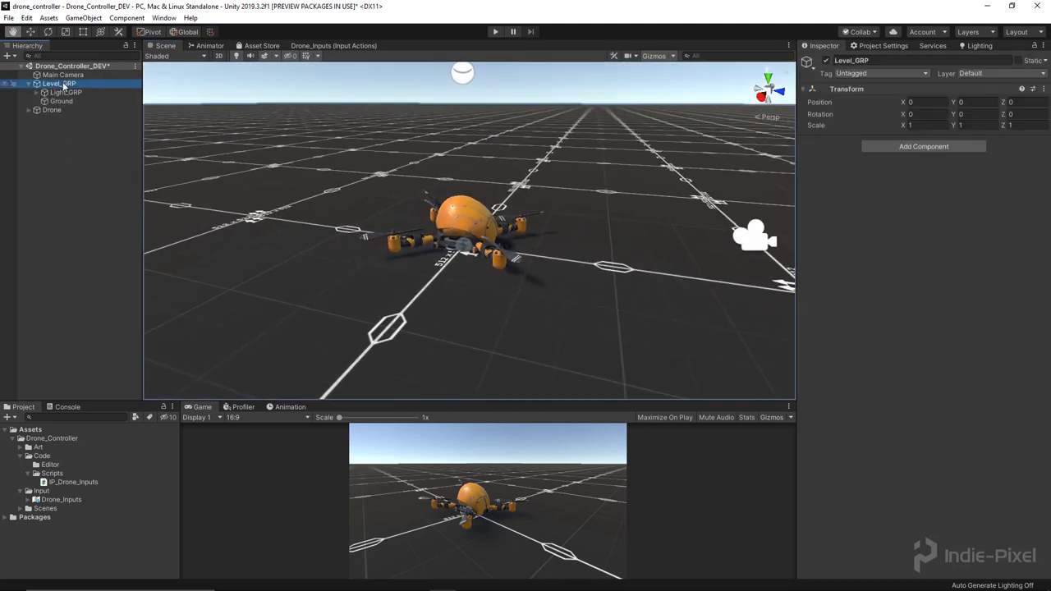
{"action": "right_click", "coordinate": [66, 84]}
{"action": "left_click", "coordinate": [105, 186]}
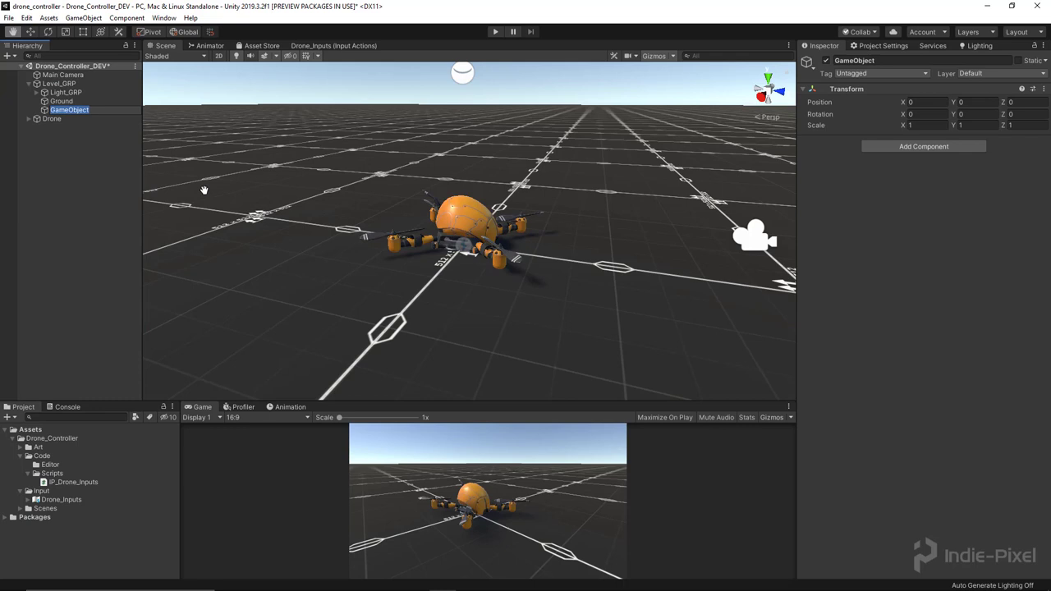
{"action": "type", "text": "Post"}
{"action": "key", "text": "Return"}
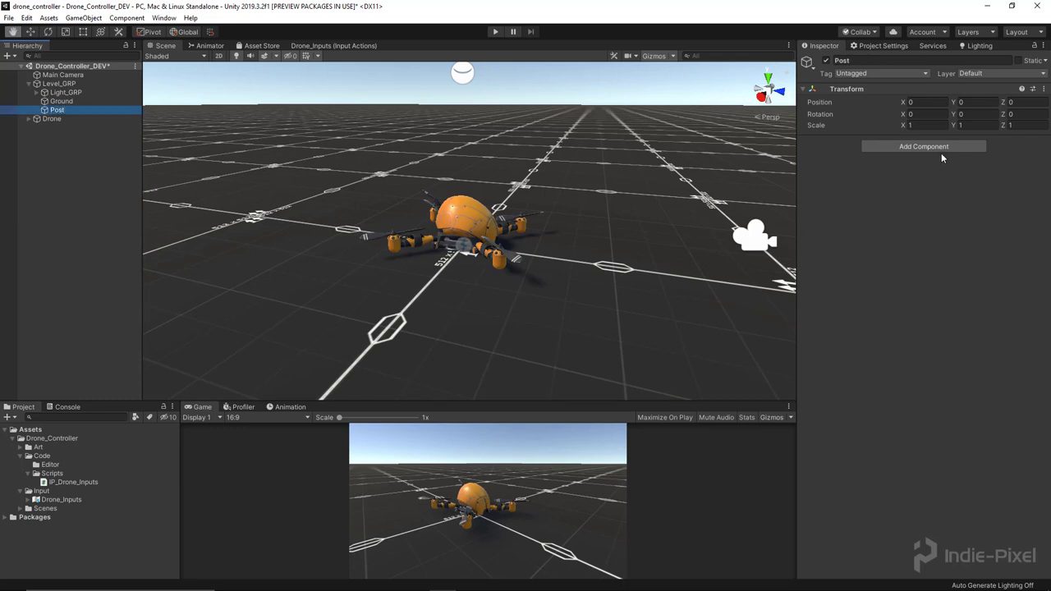
Add a Post-process Volume component to the Post object.
{"action": "left_click", "coordinate": [908, 148]}
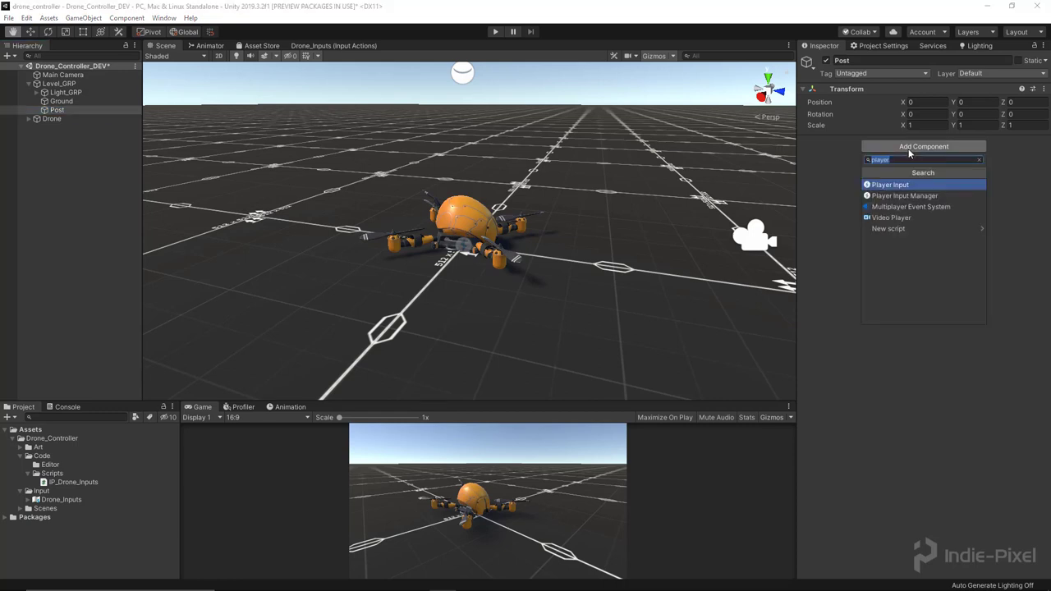
{"action": "type", "text": "POst"}
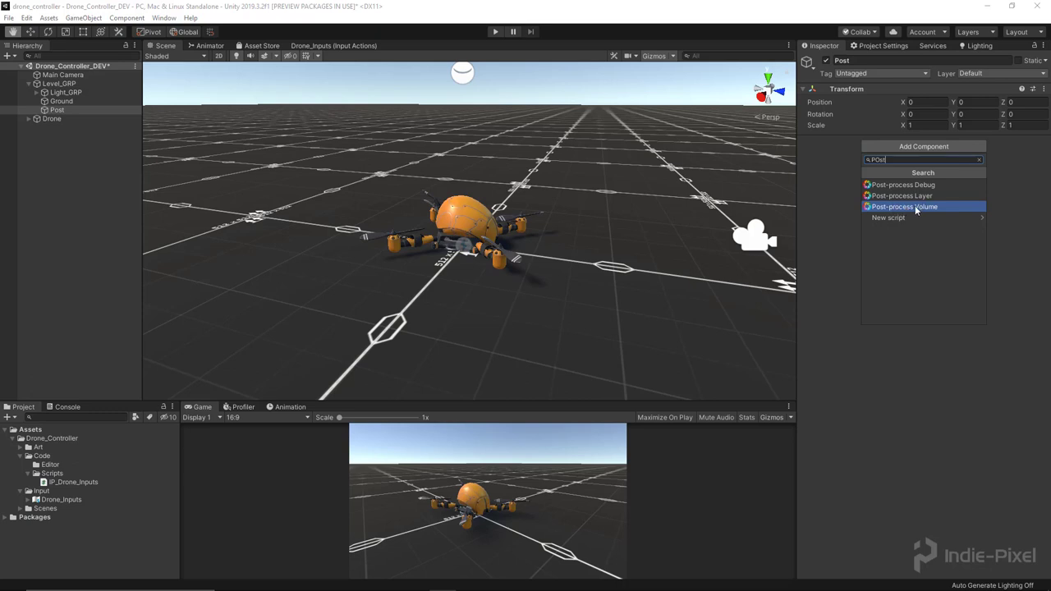
{"action": "left_click", "coordinate": [915, 207]}
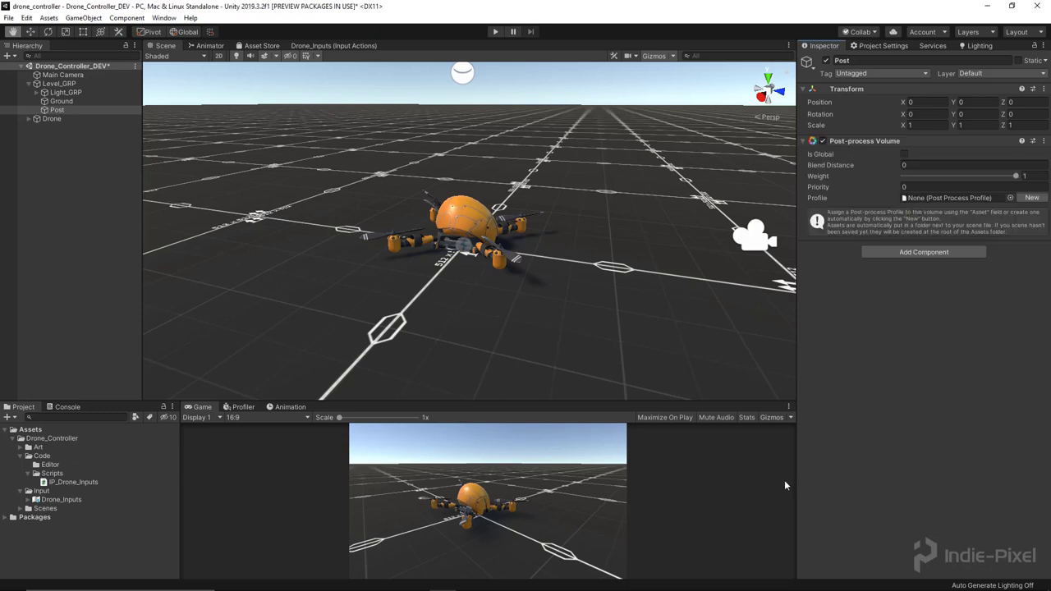
Make the Post volume global and create a new profile for it.
{"action": "left_click_drag", "start_coordinate": [793, 480], "coordinate": [785, 480]}
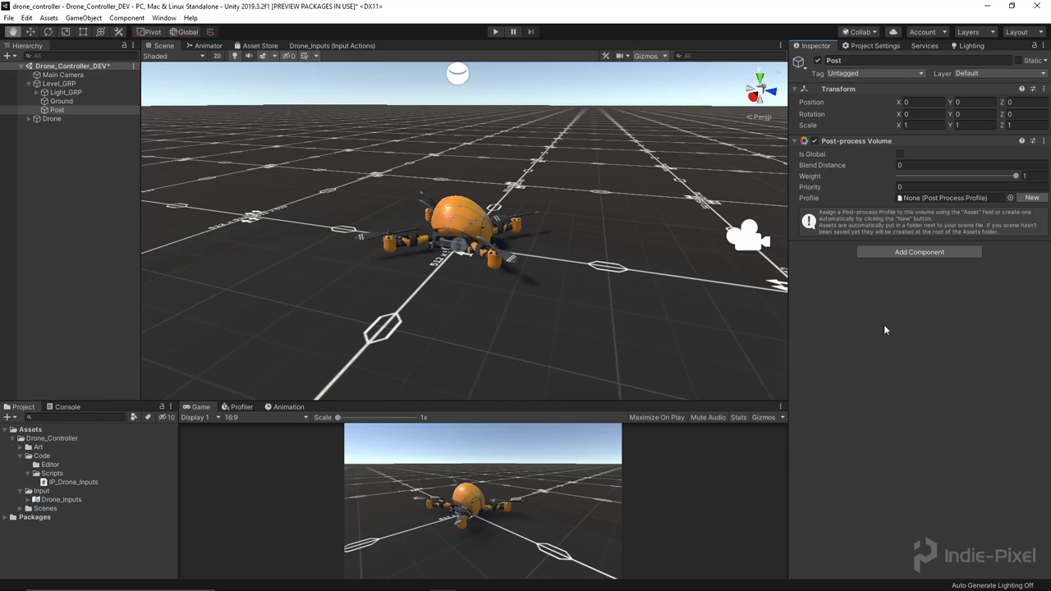
{"action": "left_click_drag", "start_coordinate": [789, 355], "coordinate": [798, 355]}
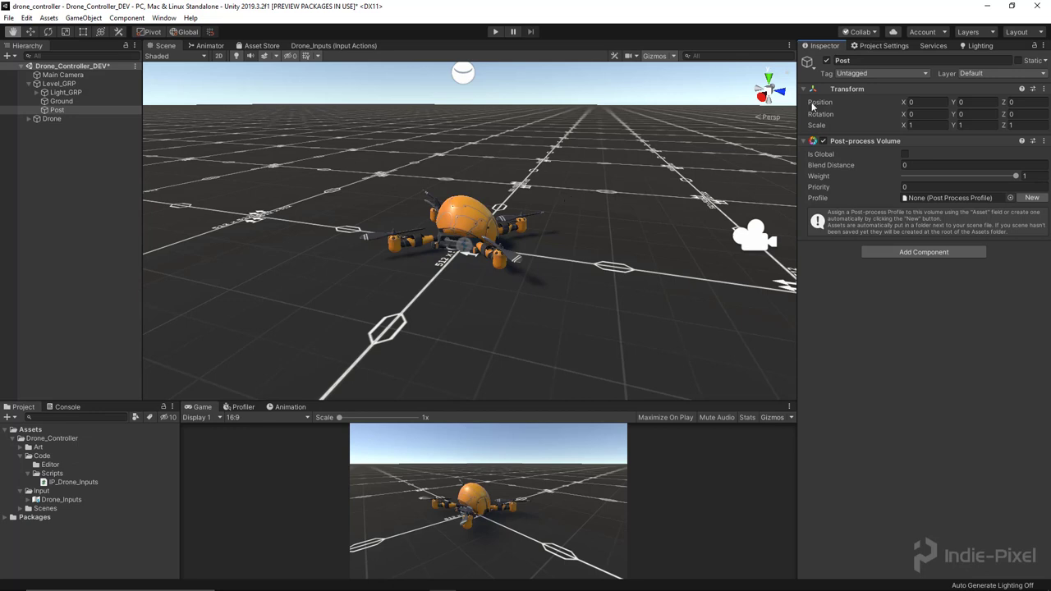
{"action": "left_click", "coordinate": [904, 154]}
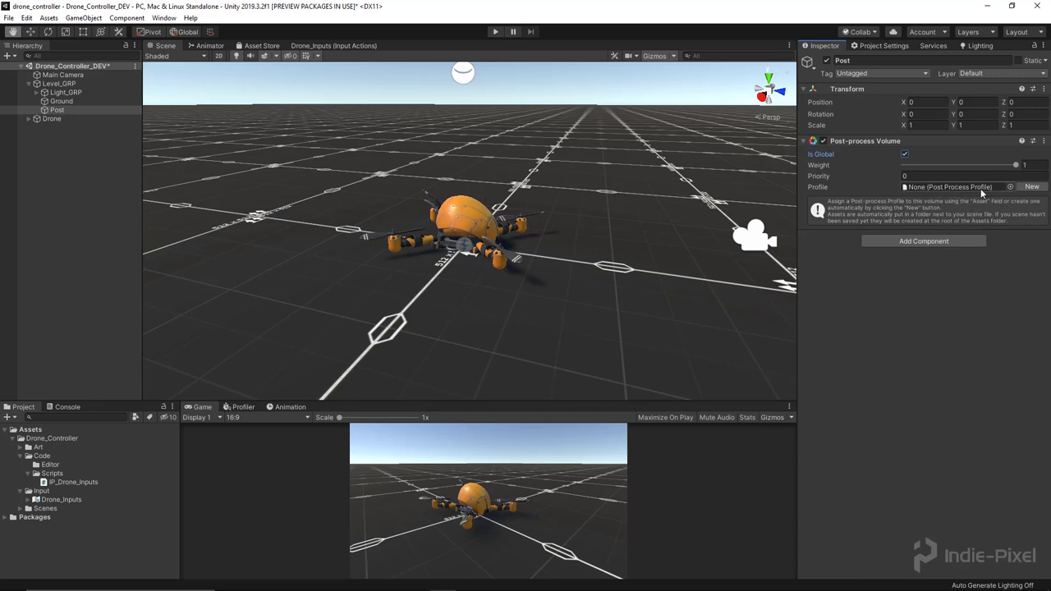
{"action": "left_click", "coordinate": [1029, 187]}
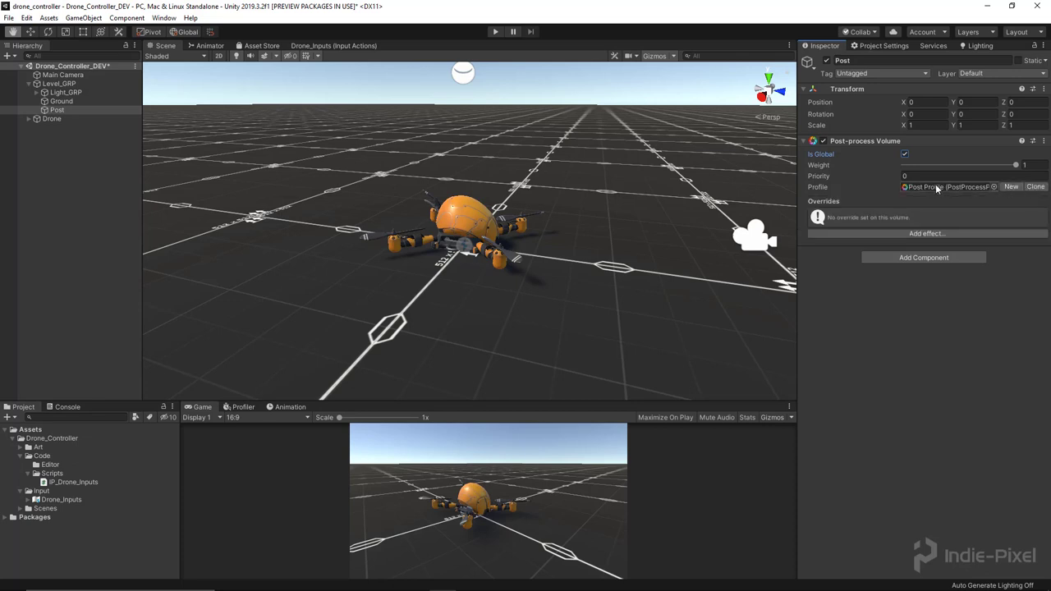
Check that Post Profile was saved in Scenes > Drone_Controller_DEV_Profiles.
{"action": "left_click", "coordinate": [34, 474]}
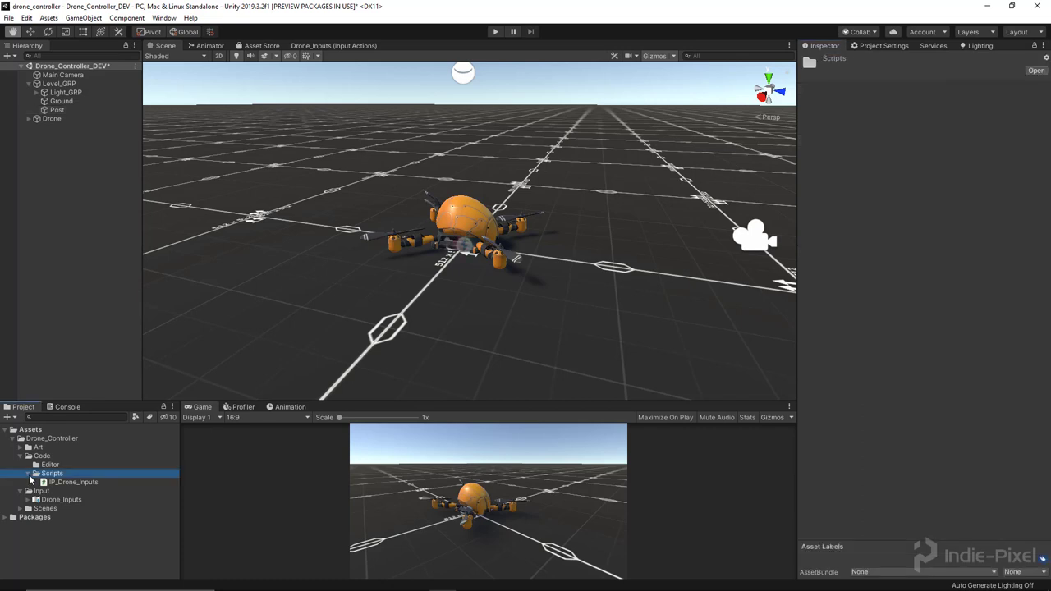
{"action": "left_click", "coordinate": [30, 473]}
{"action": "left_click", "coordinate": [19, 500]}
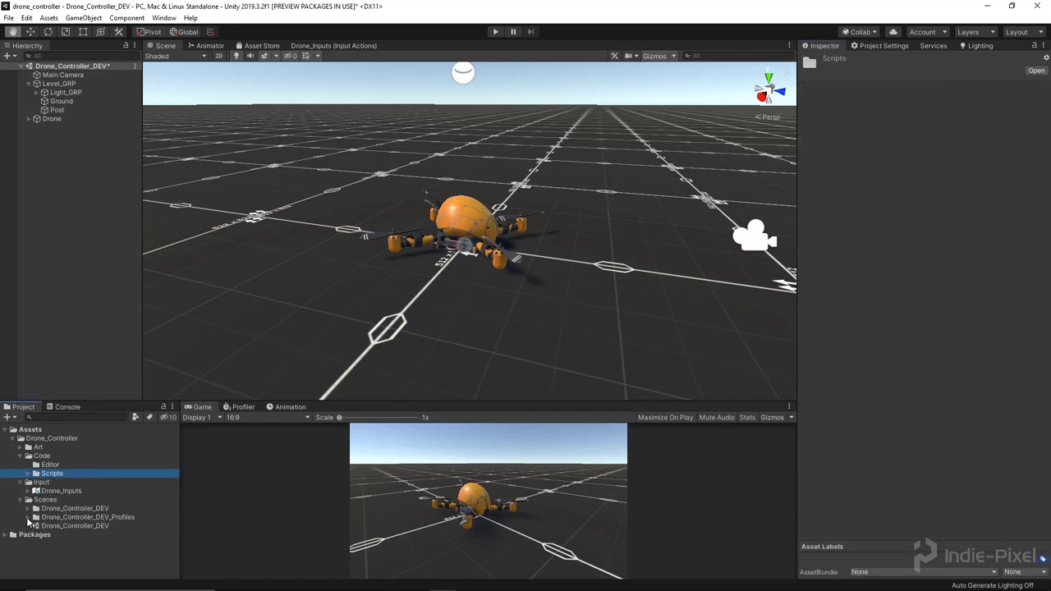
{"action": "left_click", "coordinate": [28, 517]}
{"action": "left_click", "coordinate": [28, 517]}
{"action": "left_click", "coordinate": [21, 500]}
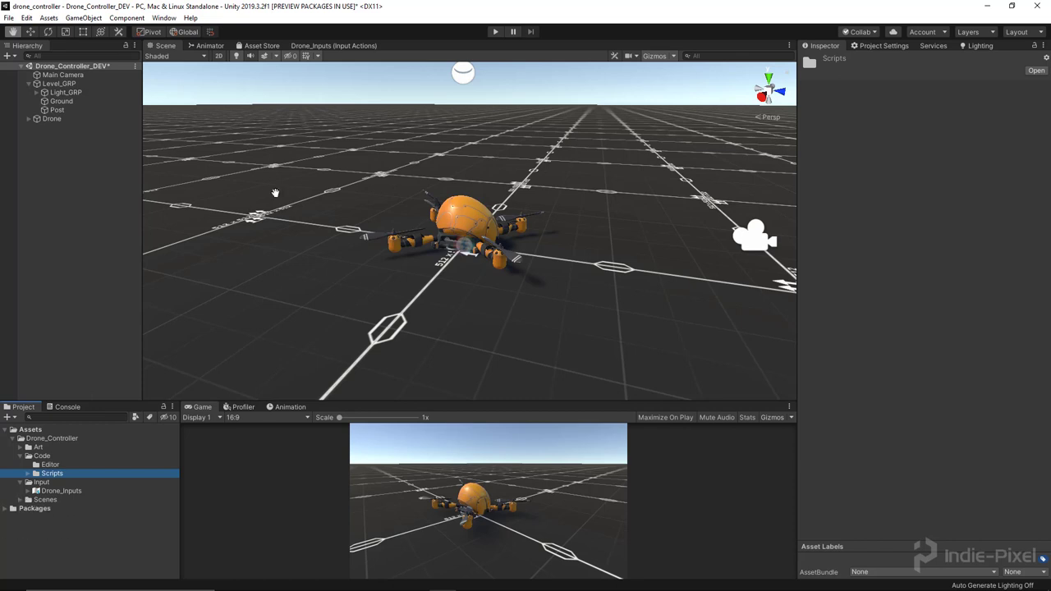
Add a new user layer named post in Tags and Layers.
{"action": "left_click", "coordinate": [56, 110]}
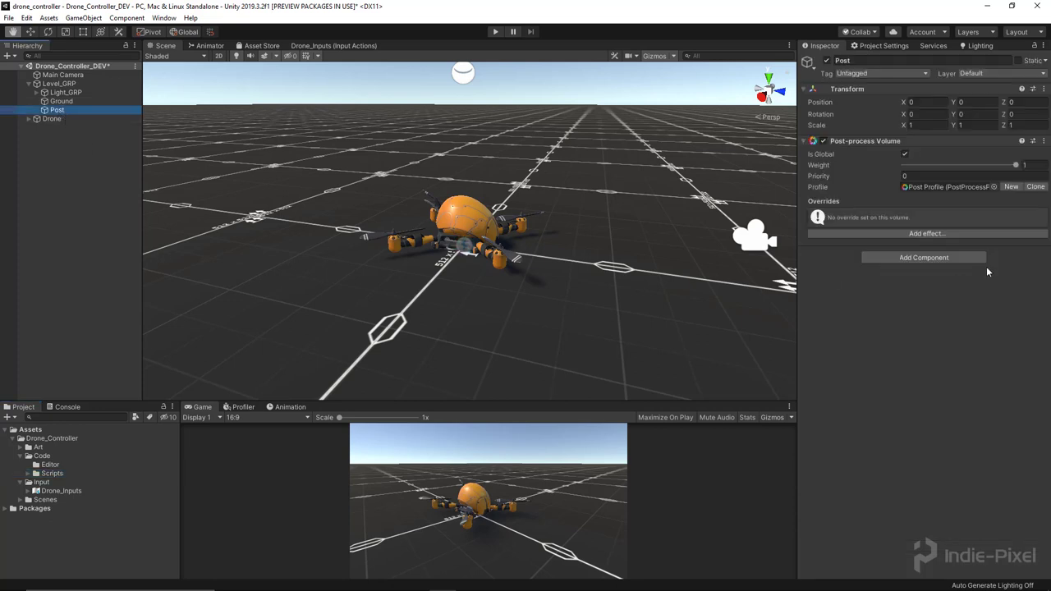
{"action": "left_click", "coordinate": [984, 74]}
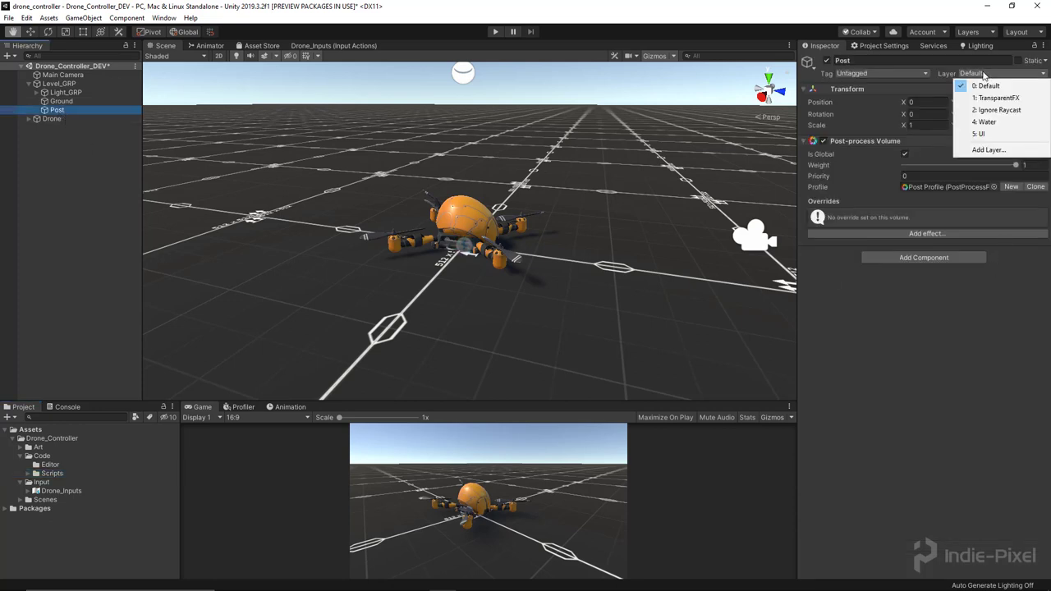
{"action": "left_click", "coordinate": [986, 151]}
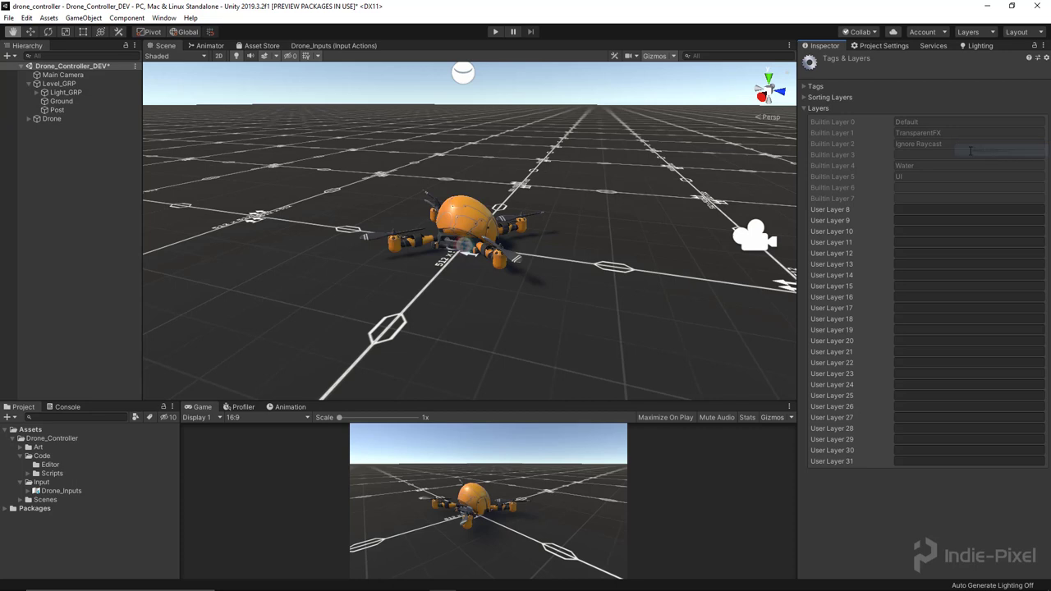
{"action": "left_click", "coordinate": [913, 212]}
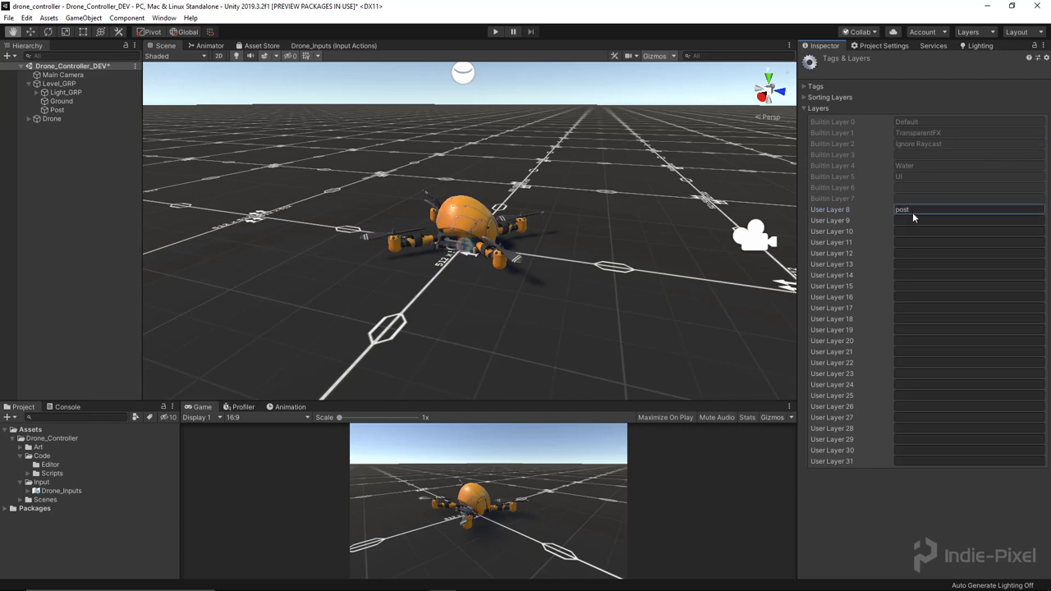
Assign the Post object to the post layer.
{"action": "left_click", "coordinate": [58, 109]}
{"action": "left_click", "coordinate": [972, 73]}
{"action": "left_click", "coordinate": [981, 147]}
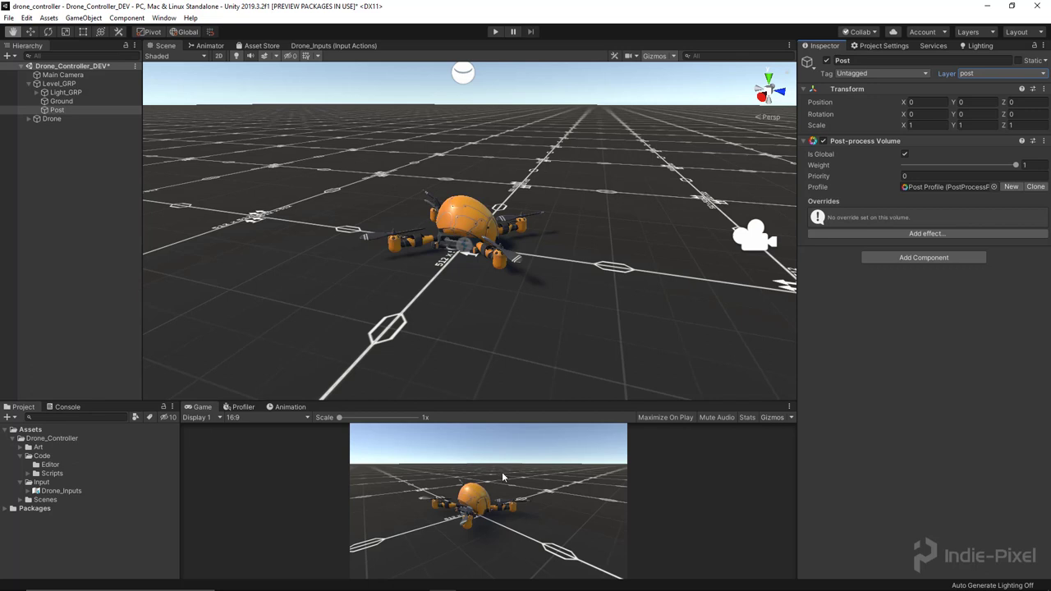
Add a Post-process Layer component to the Main Camera.
{"action": "left_click", "coordinate": [67, 75]}
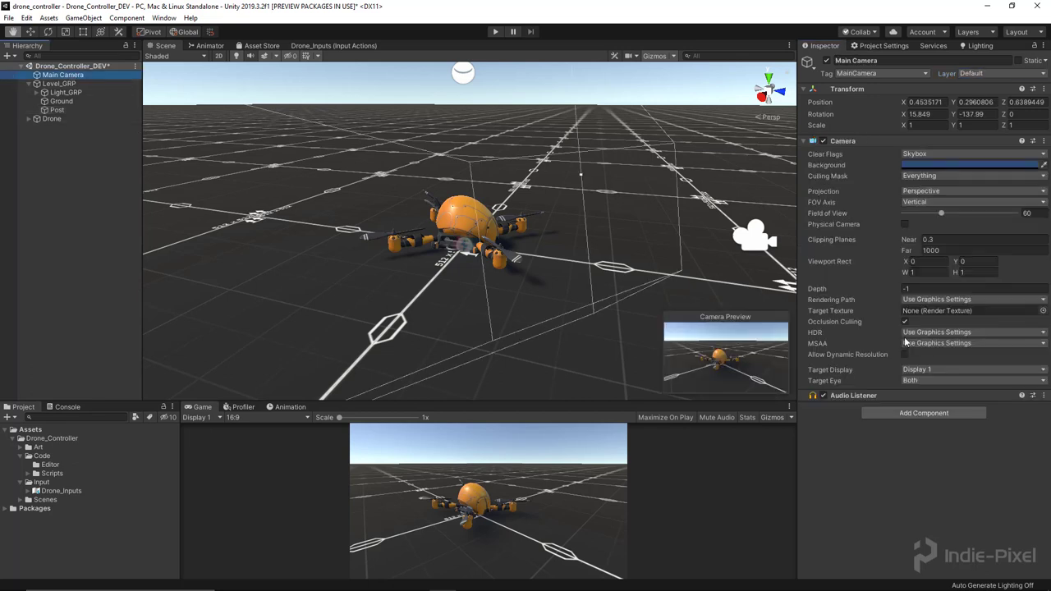
{"action": "left_click", "coordinate": [915, 415]}
{"action": "key", "text": "Up"}
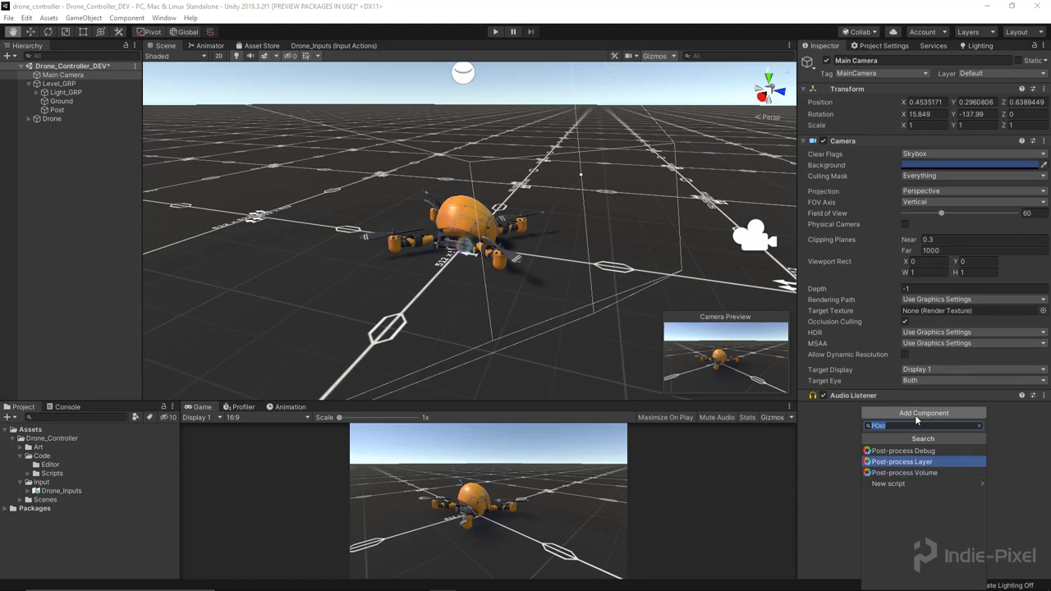
{"action": "key", "text": "Return"}
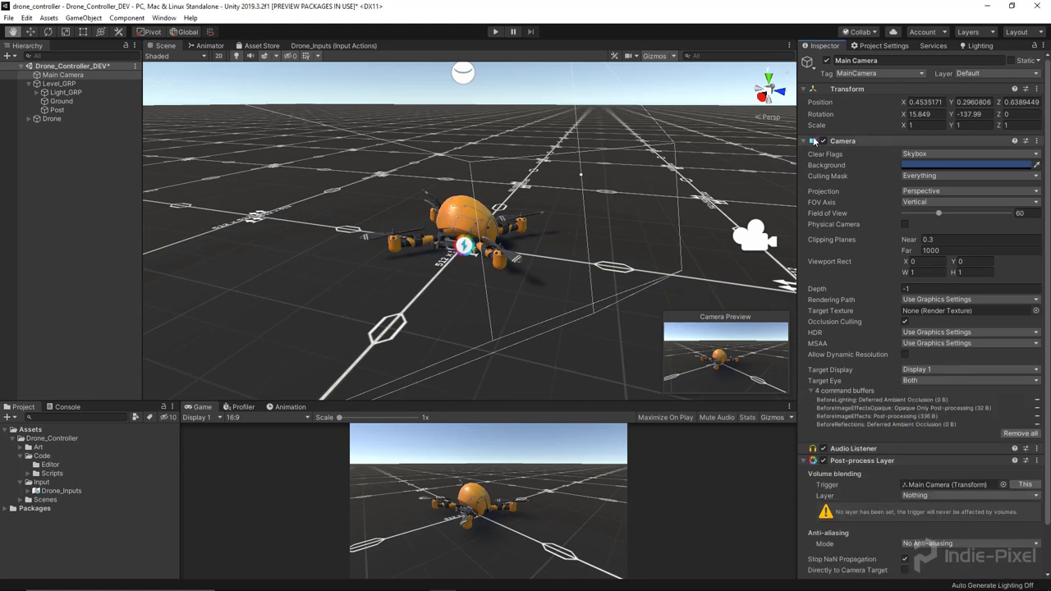
{"action": "left_click", "coordinate": [841, 142]}
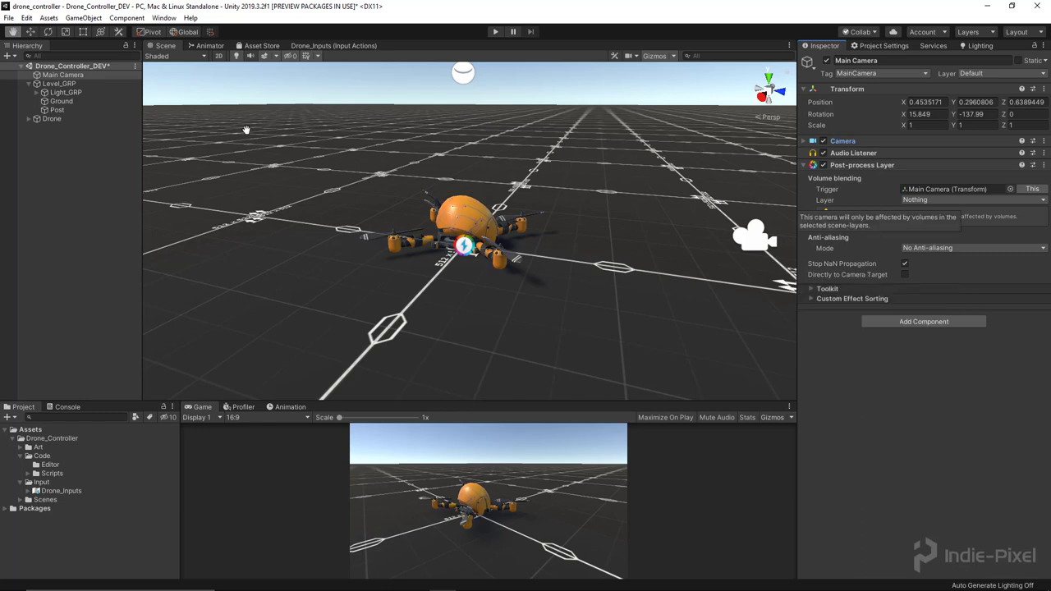
Set the Post-process Layer's volume layer to post.
{"action": "left_click", "coordinate": [74, 111]}
{"action": "left_click", "coordinate": [82, 75]}
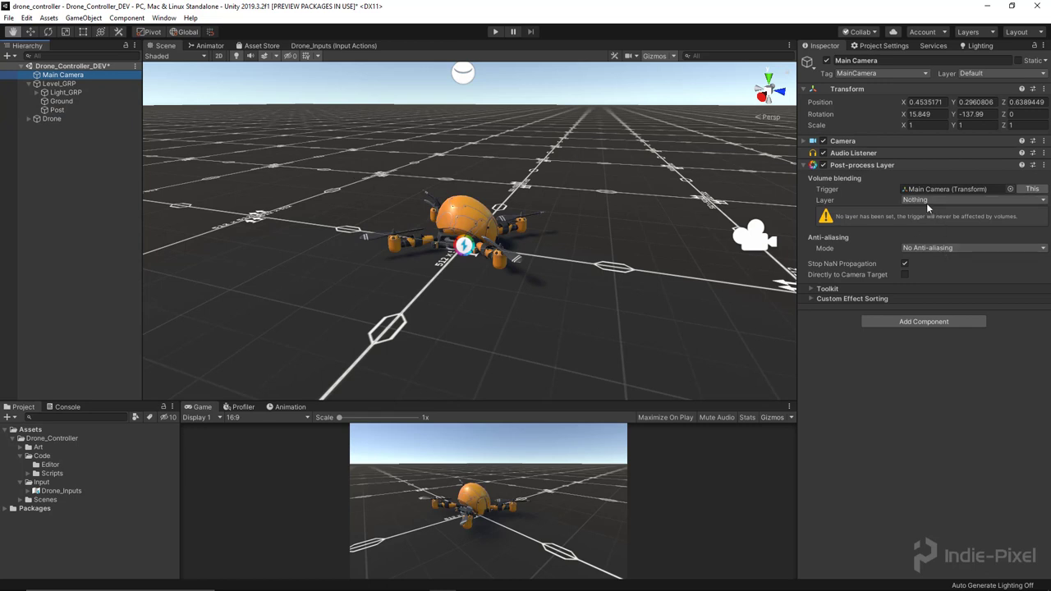
{"action": "left_click", "coordinate": [926, 202]}
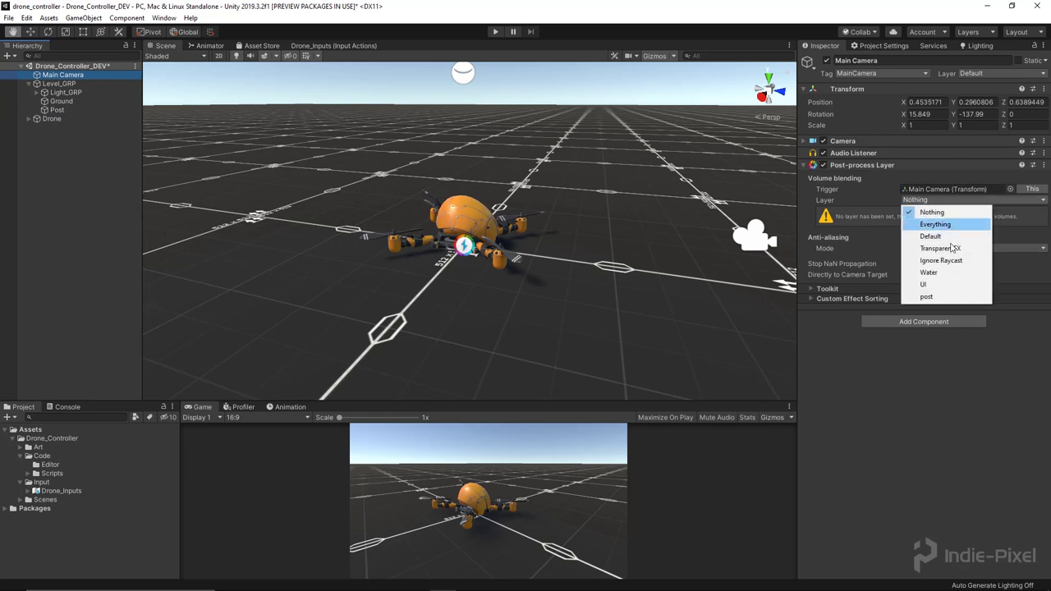
{"action": "left_click", "coordinate": [928, 297]}
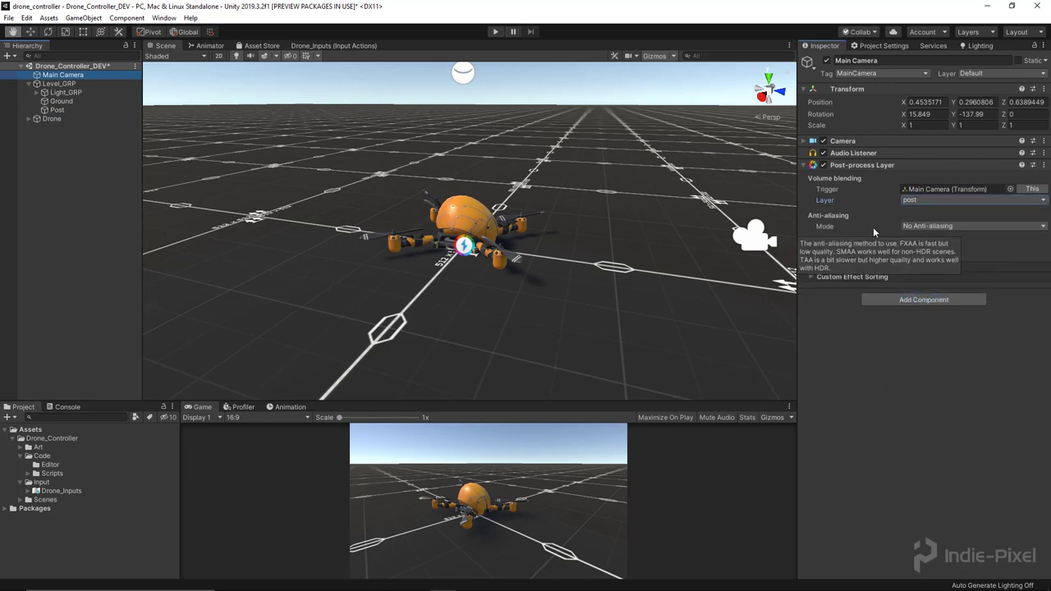
Switch anti-aliasing to Temporal (TAA) with sharpness 0.88.
{"action": "left_click", "coordinate": [937, 225]}
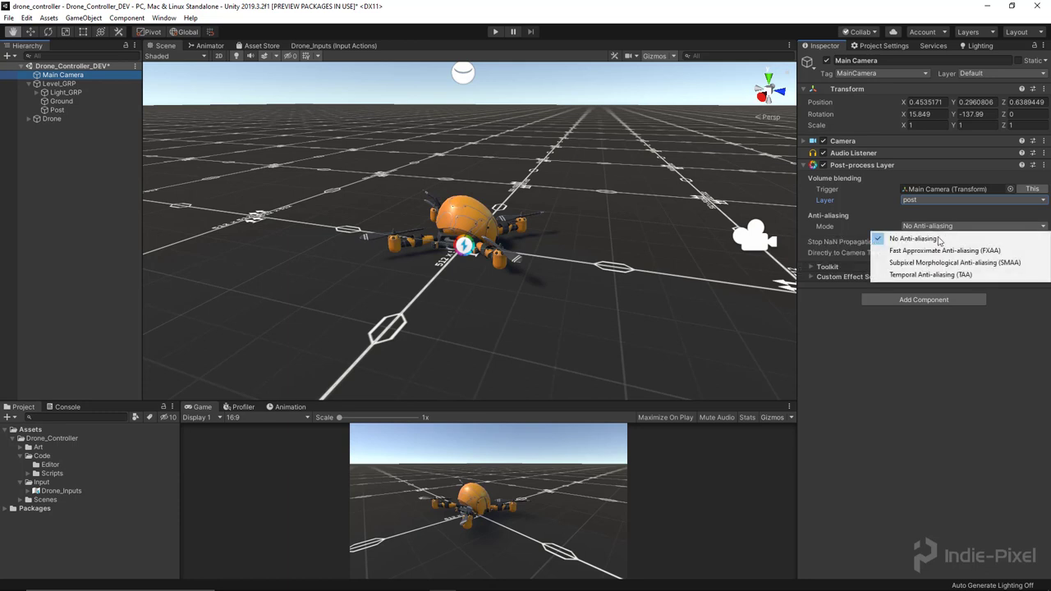
{"action": "left_click", "coordinate": [924, 278]}
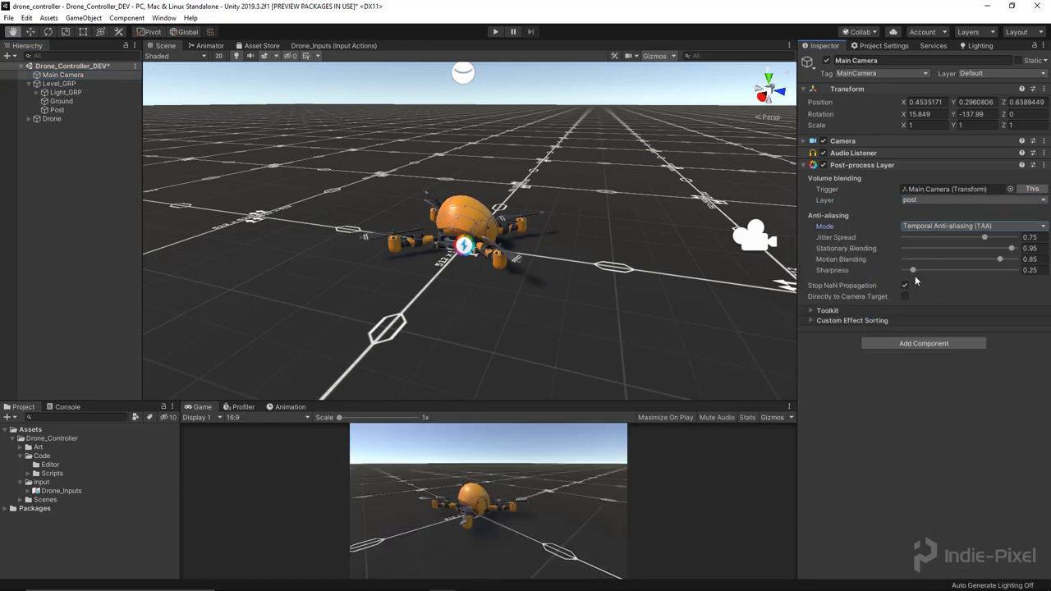
{"action": "left_click_drag", "start_coordinate": [913, 270], "coordinate": [926, 271]}
{"action": "left_click_drag", "start_coordinate": [496, 402], "coordinate": [518, 196]}
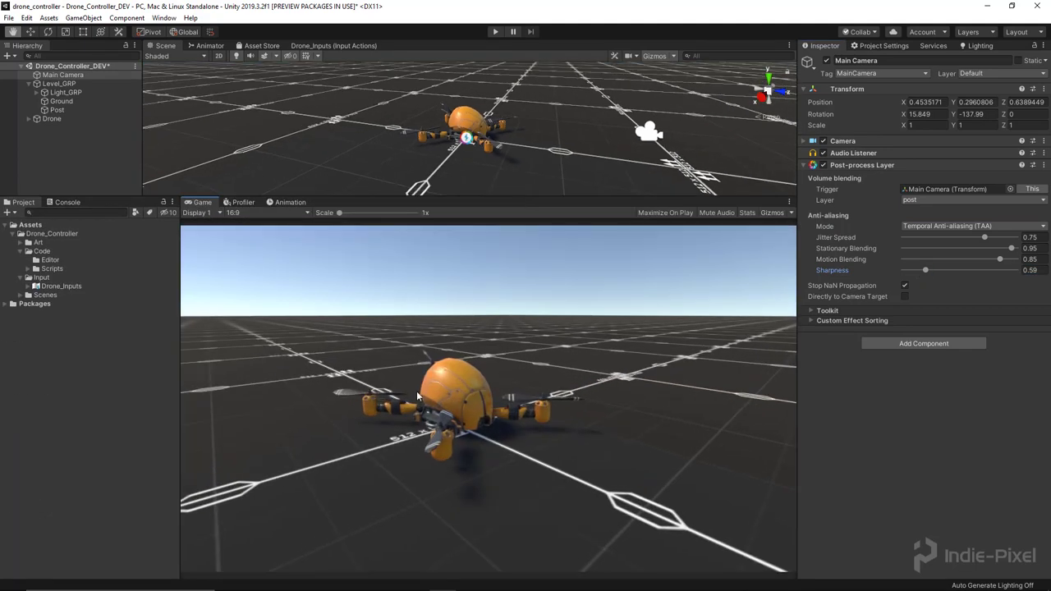
{"action": "left_click_drag", "start_coordinate": [915, 273], "coordinate": [940, 273]}
{"action": "left_click", "coordinate": [536, 404]}
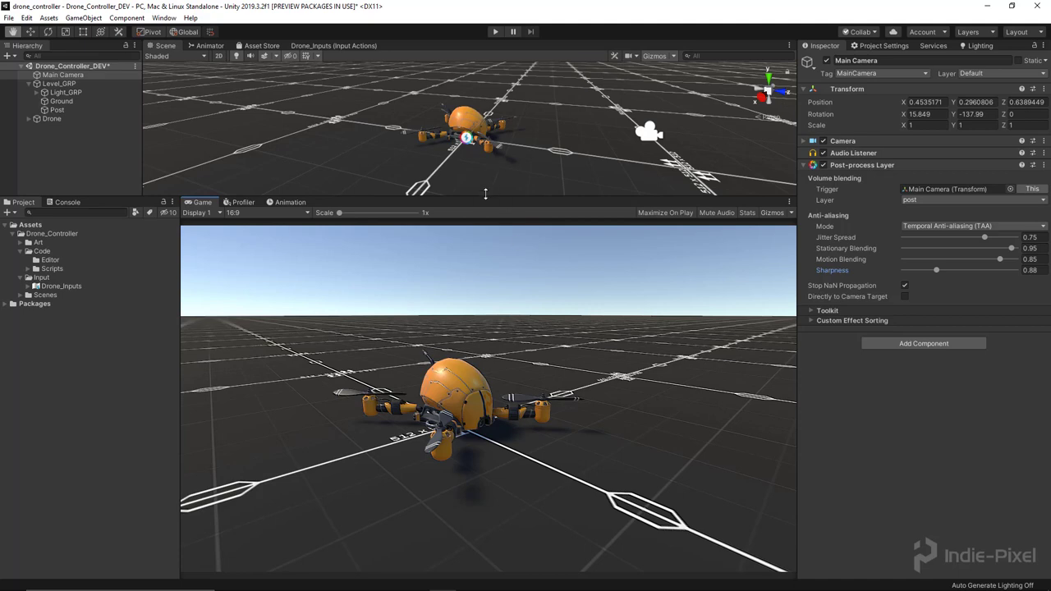
{"action": "left_click_drag", "start_coordinate": [485, 194], "coordinate": [471, 358]}
Add an Ambient Occlusion effect to Post Profile with Intensity enabled at 1.19.
{"action": "left_click", "coordinate": [57, 109]}
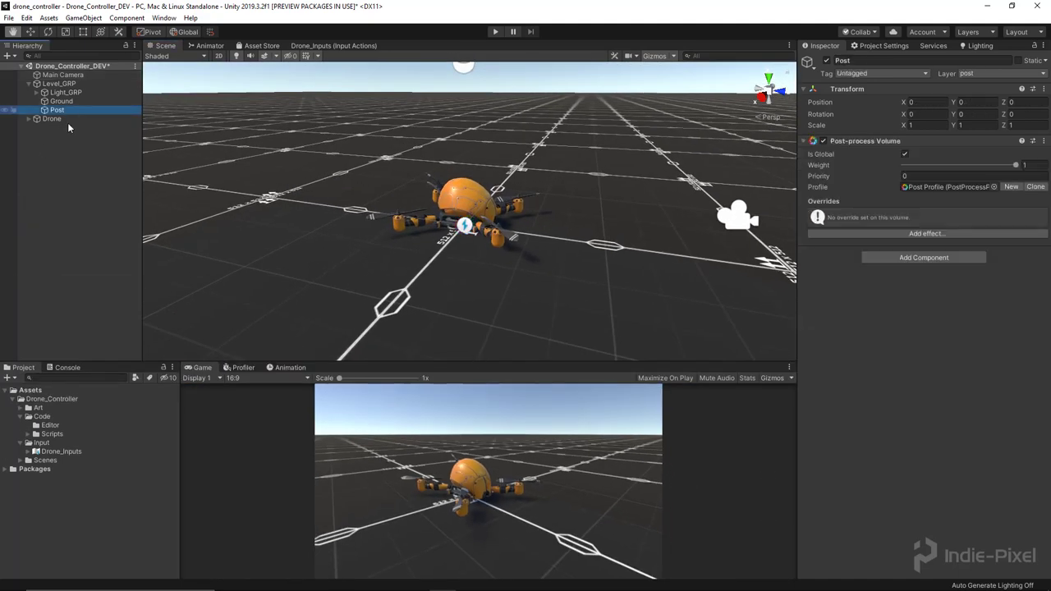
{"action": "left_click", "coordinate": [910, 237]}
{"action": "left_click", "coordinate": [935, 235]}
{"action": "mouse_move", "coordinate": [936, 240]}
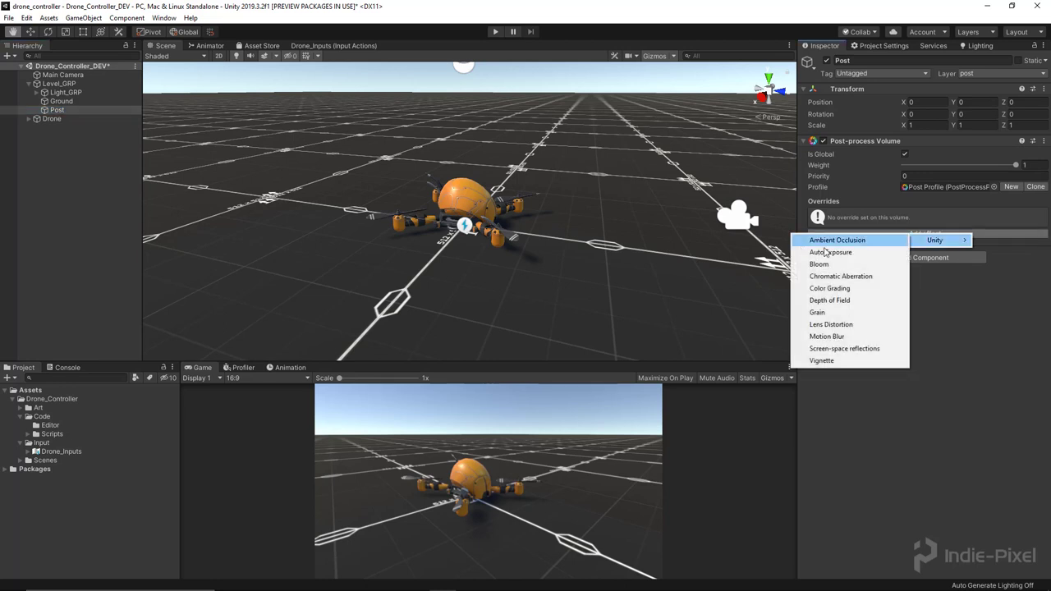
{"action": "left_click", "coordinate": [821, 241]}
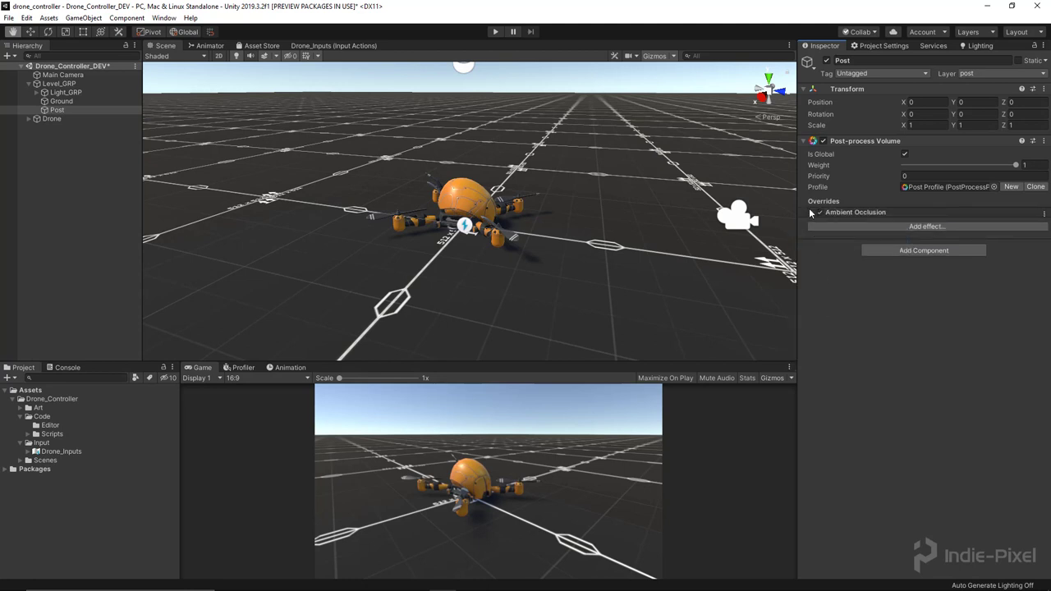
{"action": "left_click", "coordinate": [811, 212]}
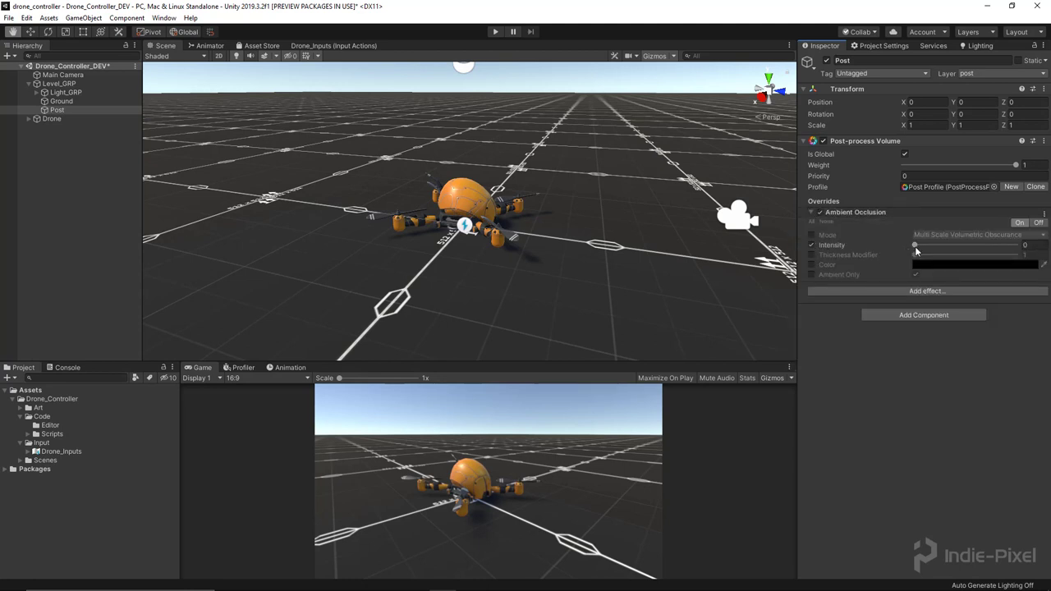
{"action": "left_click_drag", "start_coordinate": [916, 246], "coordinate": [950, 246]}
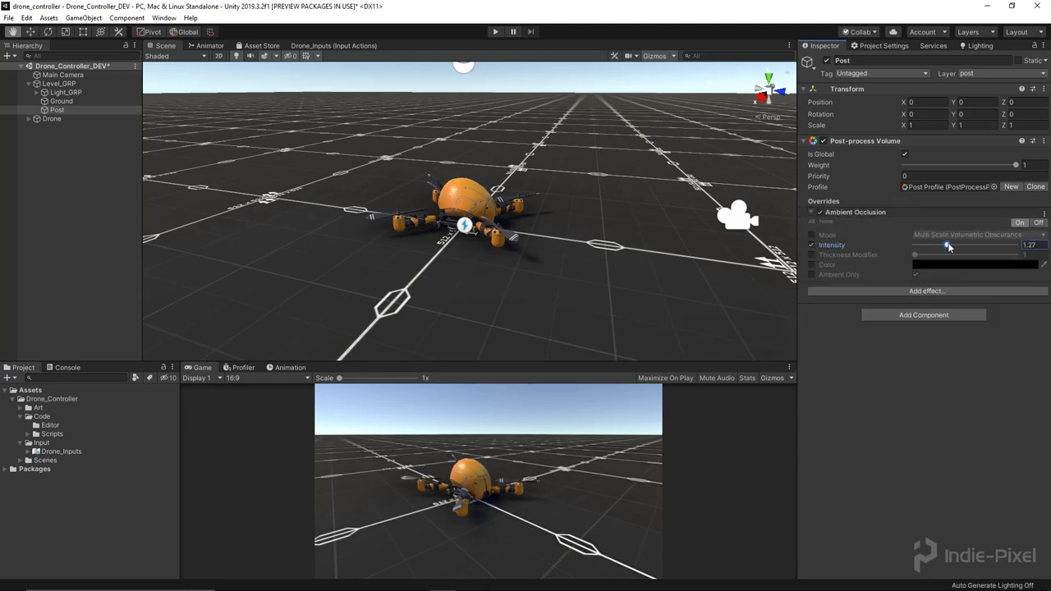
{"action": "left_click", "coordinate": [850, 212]}
{"action": "left_click", "coordinate": [897, 227]}
Add a Bloom effect with Intensity enabled and set to 6.44.
{"action": "mouse_move", "coordinate": [919, 238]}
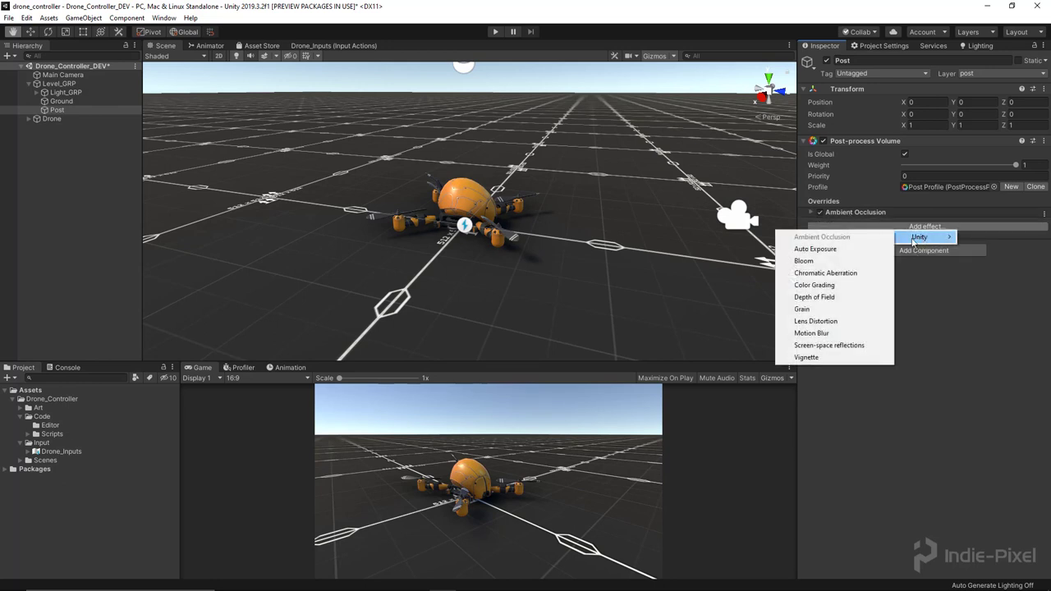
{"action": "left_click", "coordinate": [828, 262]}
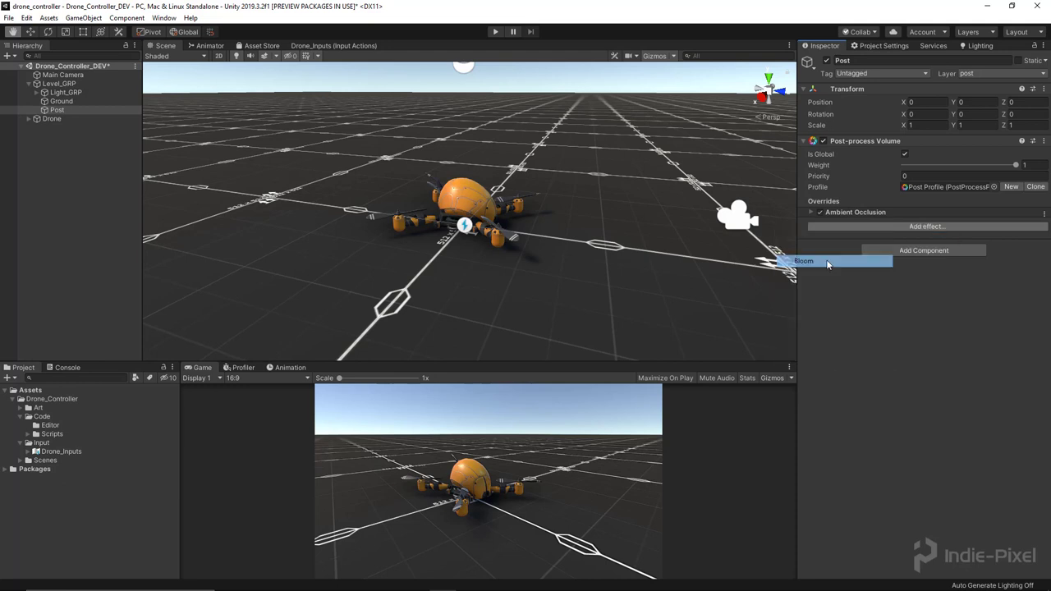
{"action": "left_click", "coordinate": [811, 223]}
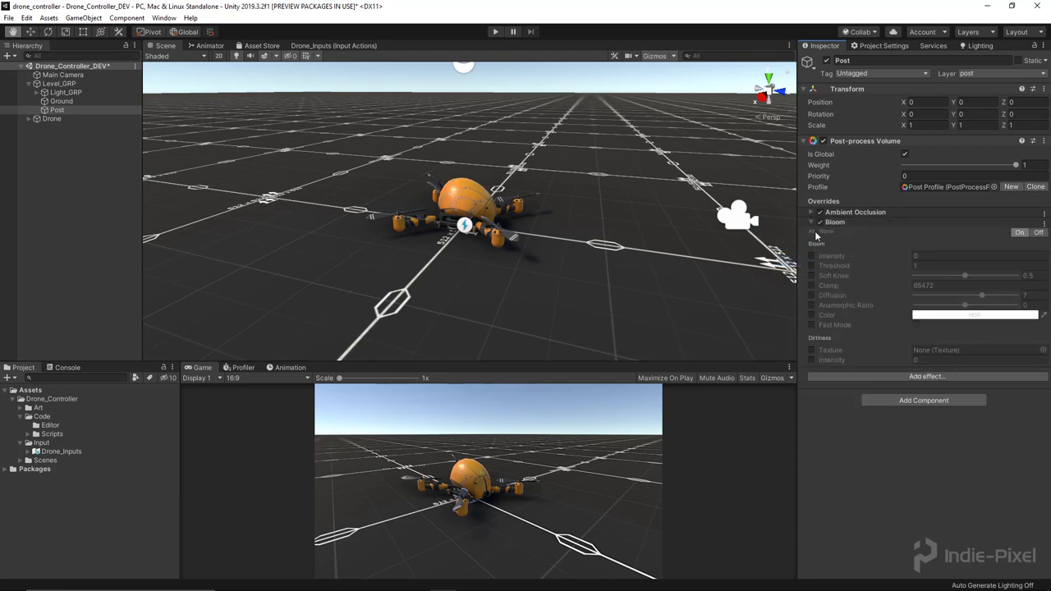
{"action": "left_click", "coordinate": [811, 255]}
{"action": "left_click_drag", "start_coordinate": [872, 258], "coordinate": [998, 259]}
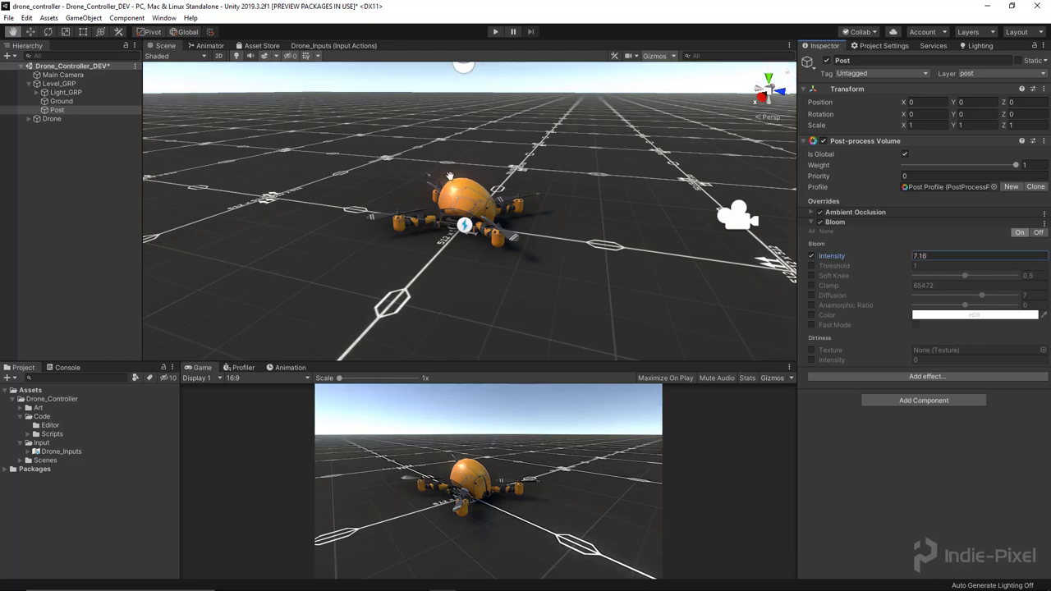
{"action": "left_click_drag", "start_coordinate": [838, 261], "coordinate": [825, 261]}
{"action": "left_click", "coordinate": [839, 222]}
{"action": "left_click", "coordinate": [907, 236]}
Add a Color Grading effect with Tonemapping Mode set to ACES.
{"action": "mouse_move", "coordinate": [917, 243]}
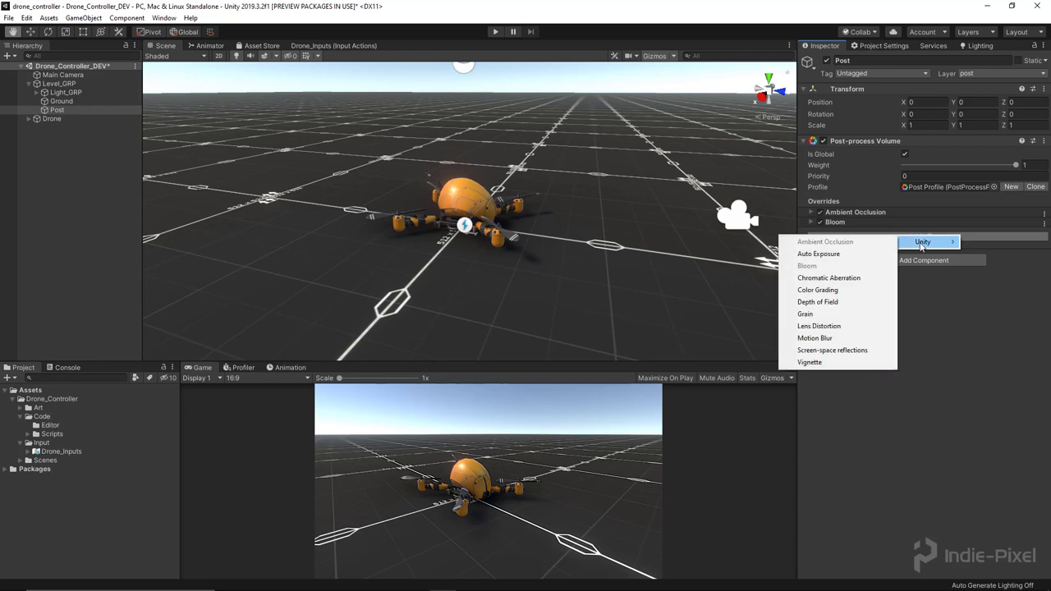
{"action": "left_click", "coordinate": [821, 292]}
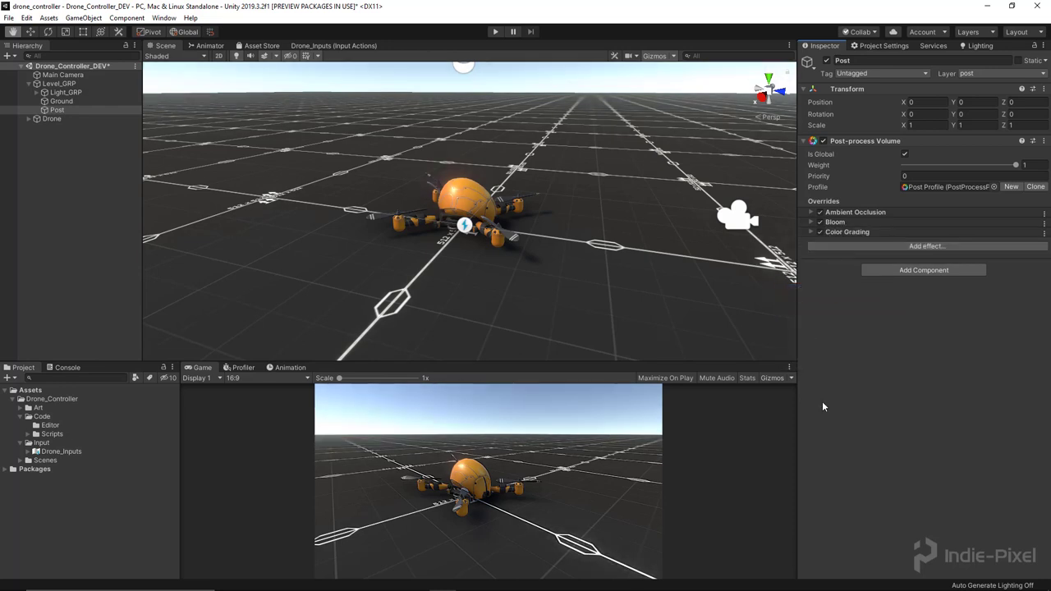
{"action": "left_click", "coordinate": [809, 232]}
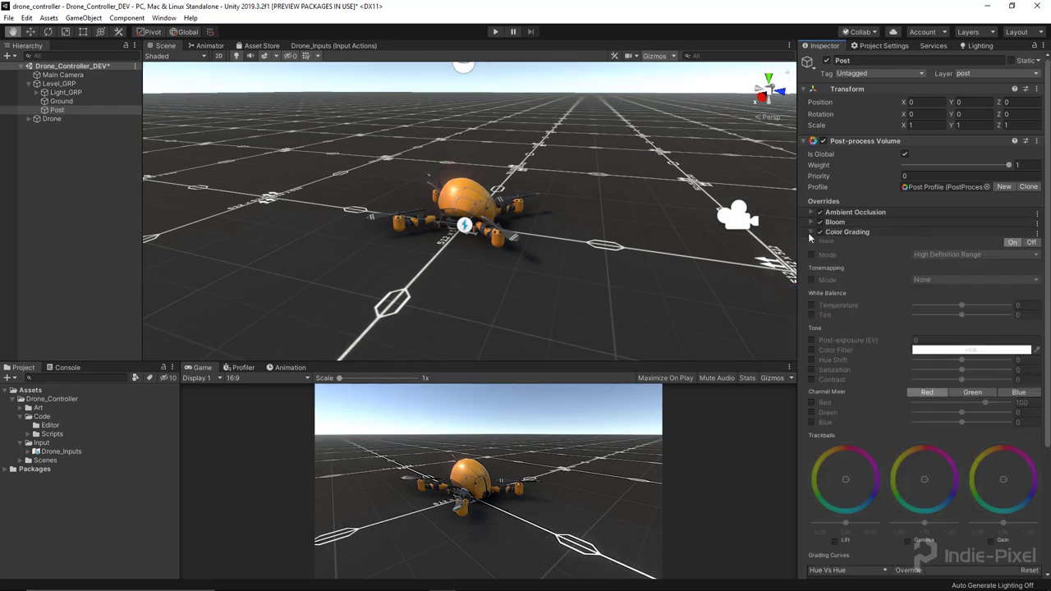
{"action": "left_click", "coordinate": [811, 280]}
{"action": "left_click", "coordinate": [925, 285]}
{"action": "left_click", "coordinate": [928, 312]}
{"action": "mouse_move", "coordinate": [575, 276]}
{"action": "left_mouse_down", "text": "alt"}
{"action": "mouse_move", "coordinate": [547, 291]}
{"action": "mouse_move", "coordinate": [498, 288]}
{"action": "mouse_move", "coordinate": [544, 279]}
{"action": "mouse_move", "coordinate": [540, 263]}
{"action": "mouse_move", "coordinate": [566, 265]}
{"action": "left_mouse_up", "text": "alt"}
Enable Post-exposure and set it to 1.2.
{"action": "left_click", "coordinate": [812, 340]}
{"action": "left_click_drag", "start_coordinate": [862, 339], "coordinate": [871, 339]}
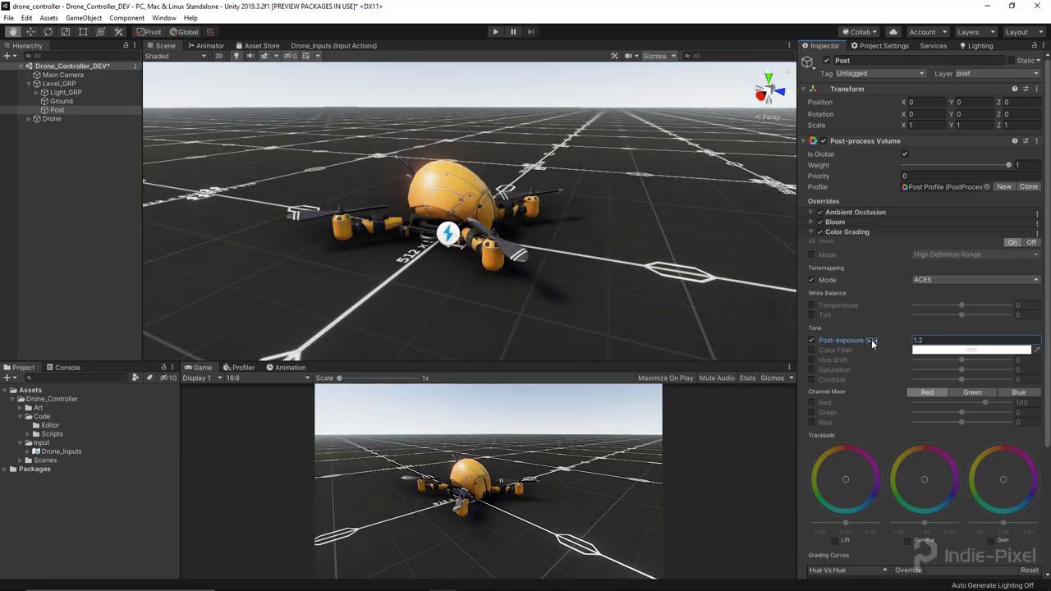
{"action": "left_click_drag", "start_coordinate": [423, 242], "coordinate": [402, 234], "text": "alt"}
Orbit the Scene view to a lower front view of the drone.
{"action": "scroll", "coordinate": [468, 247], "scroll_direction": "up", "scroll_amount": 4}
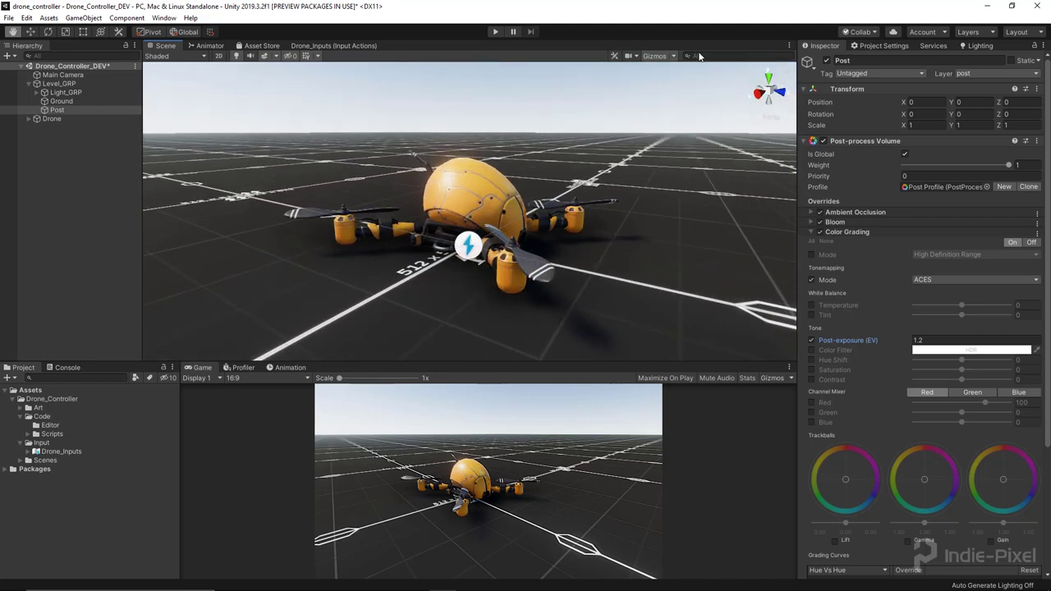
{"action": "left_click", "coordinate": [670, 57]}
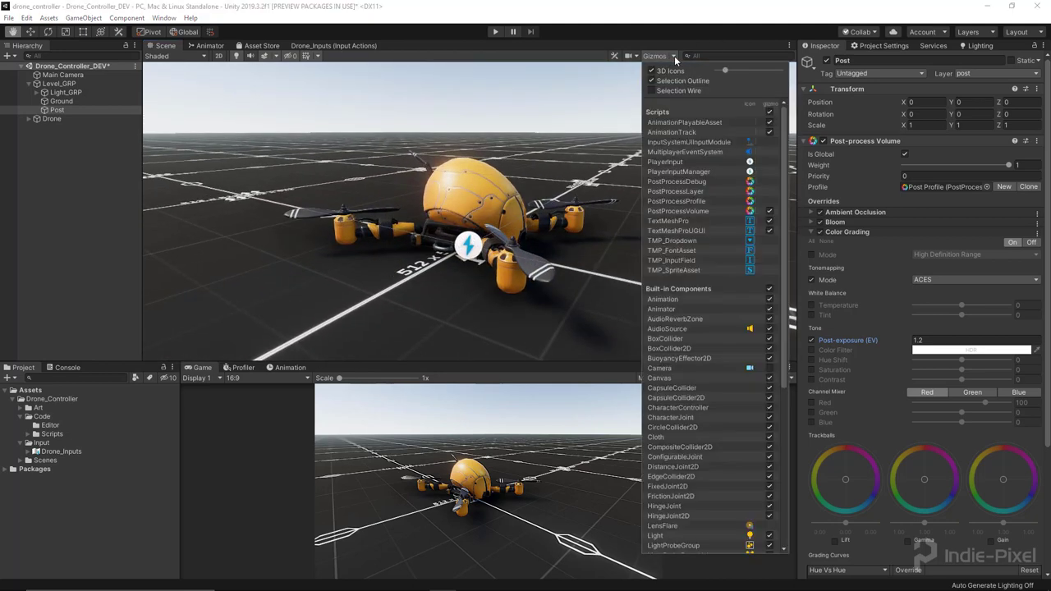
{"action": "left_click", "coordinate": [683, 44]}
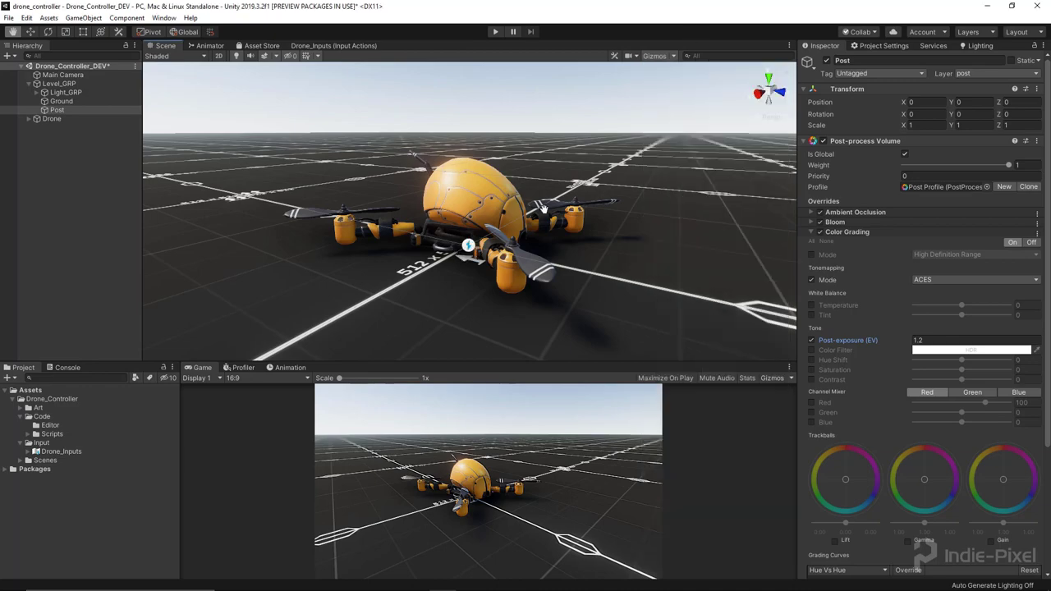
{"action": "left_click_drag", "start_coordinate": [591, 246], "coordinate": [517, 261], "text": "alt"}
{"action": "scroll", "coordinate": [628, 264], "scroll_direction": "down", "scroll_amount": 5}
Set the Scene camera field of view to 65.
{"action": "left_click", "coordinate": [630, 55]}
{"action": "mouse_move", "coordinate": [707, 78]}
{"action": "left_mouse_down"}
{"action": "mouse_move", "coordinate": [694, 78]}
{"action": "mouse_move", "coordinate": [709, 78]}
{"action": "left_mouse_up"}
{"action": "key", "text": "ctrl+z"}
{"action": "left_click", "coordinate": [676, 59]}
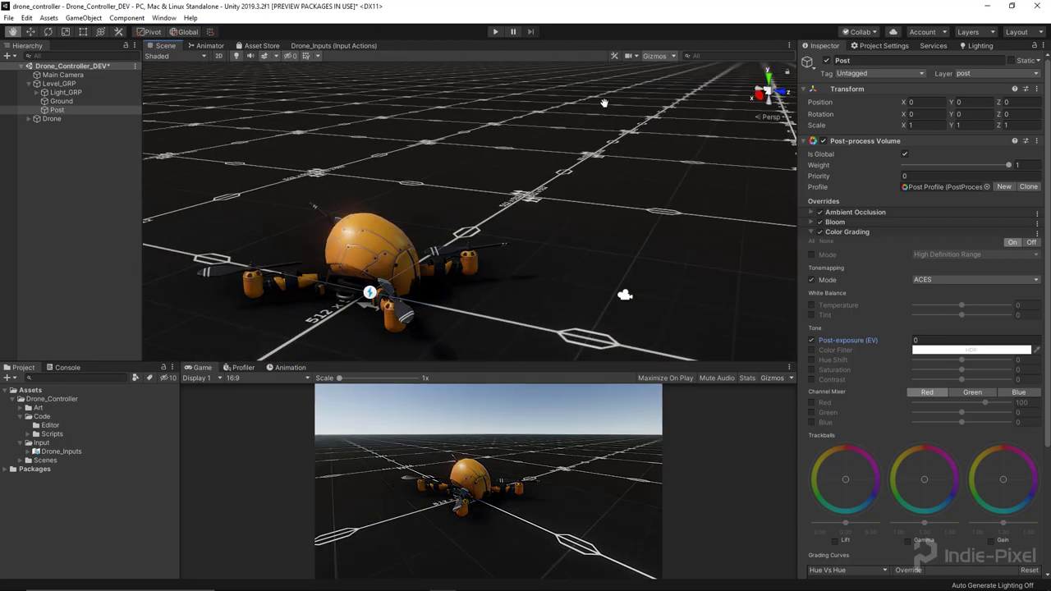
{"action": "left_click", "coordinate": [675, 57]}
{"action": "left_click", "coordinate": [637, 57]}
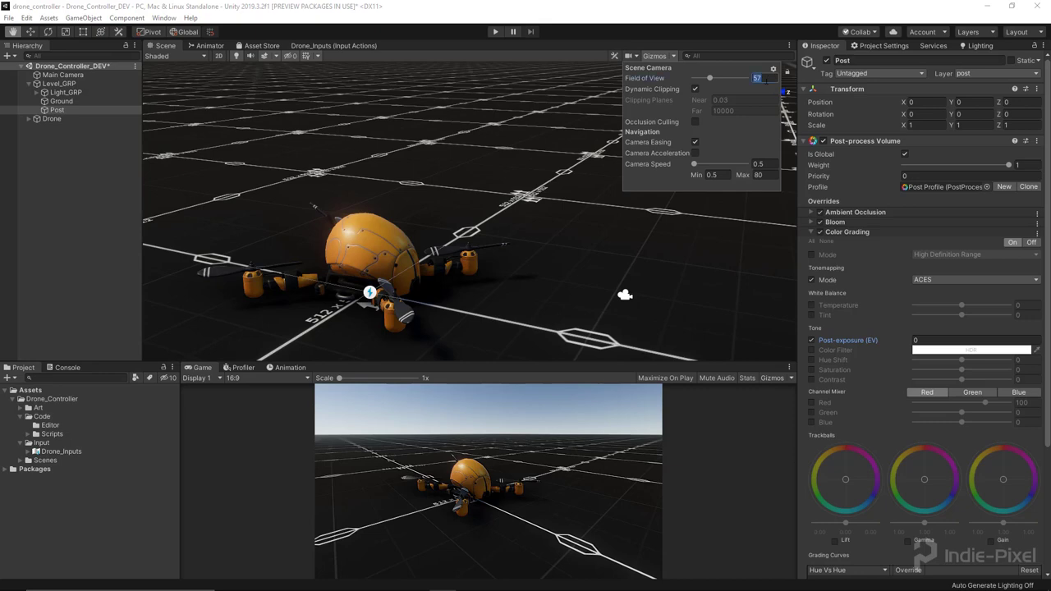
{"action": "type", "text": "65"}
{"action": "right_click_drag", "start_coordinate": [404, 269], "coordinate": [659, 89]}
Shrink the 3D gizmo icons and recentre the drone in the Scene view.
{"action": "left_click", "coordinate": [673, 57]}
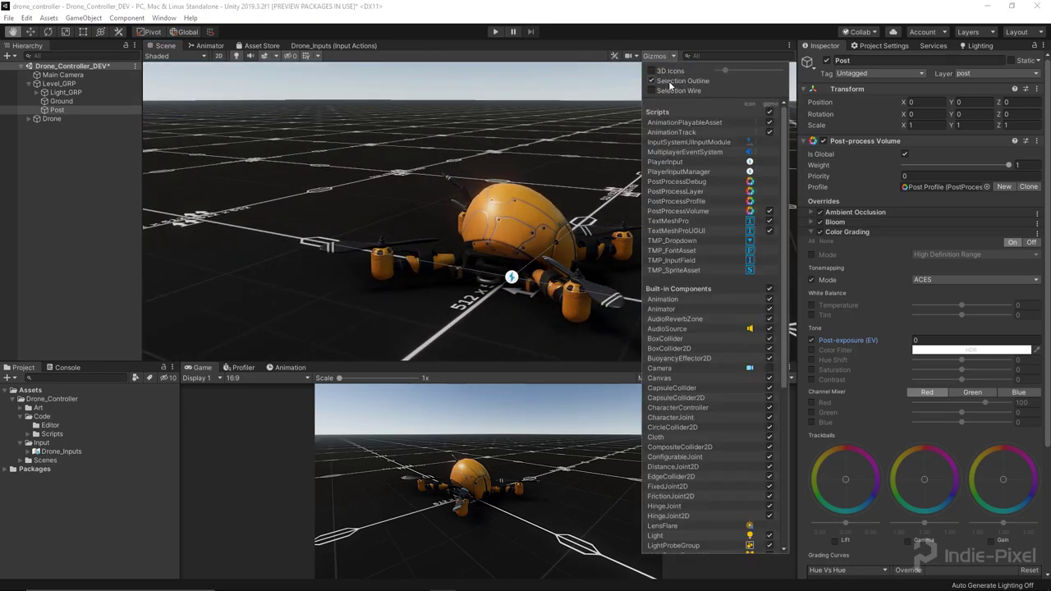
{"action": "left_click_drag", "start_coordinate": [725, 73], "coordinate": [709, 74]}
{"action": "mouse_move", "coordinate": [476, 238]}
{"action": "right_mouse_down"}
{"action": "mouse_move", "coordinate": [535, 249]}
{"action": "mouse_move", "coordinate": [481, 246]}
{"action": "mouse_move", "coordinate": [492, 244]}
{"action": "right_mouse_up"}
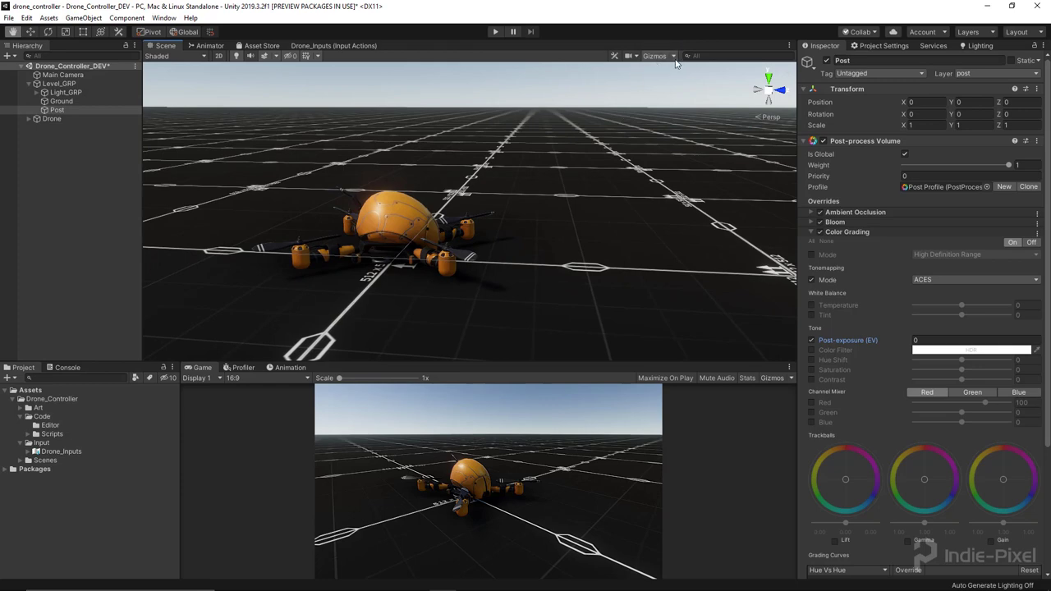
{"action": "right_click_drag", "start_coordinate": [605, 161], "coordinate": [533, 191]}
Raise Color Grading Post-exposure to 1.3.
{"action": "left_click_drag", "start_coordinate": [844, 338], "coordinate": [872, 337]}
{"action": "right_click_drag", "start_coordinate": [489, 264], "coordinate": [492, 262]}
{"action": "scroll", "coordinate": [887, 441], "scroll_direction": "down", "scroll_amount": 3}
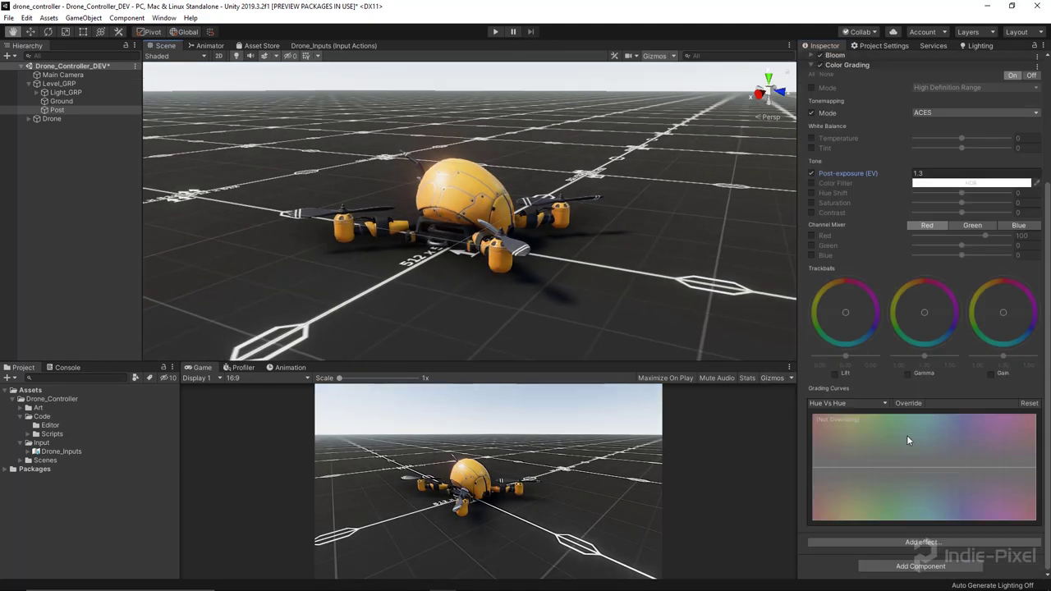
Enable the Lift, Gamma and Gain trackballs, nudging Gamma to remove the purple tint.
{"action": "left_click", "coordinate": [835, 374]}
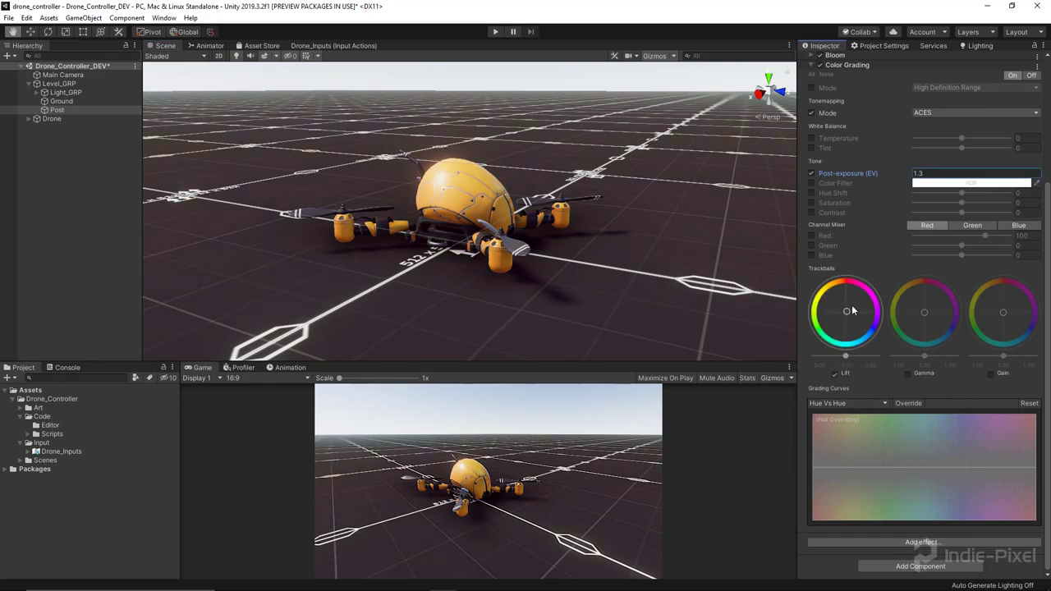
{"action": "left_click", "coordinate": [908, 373]}
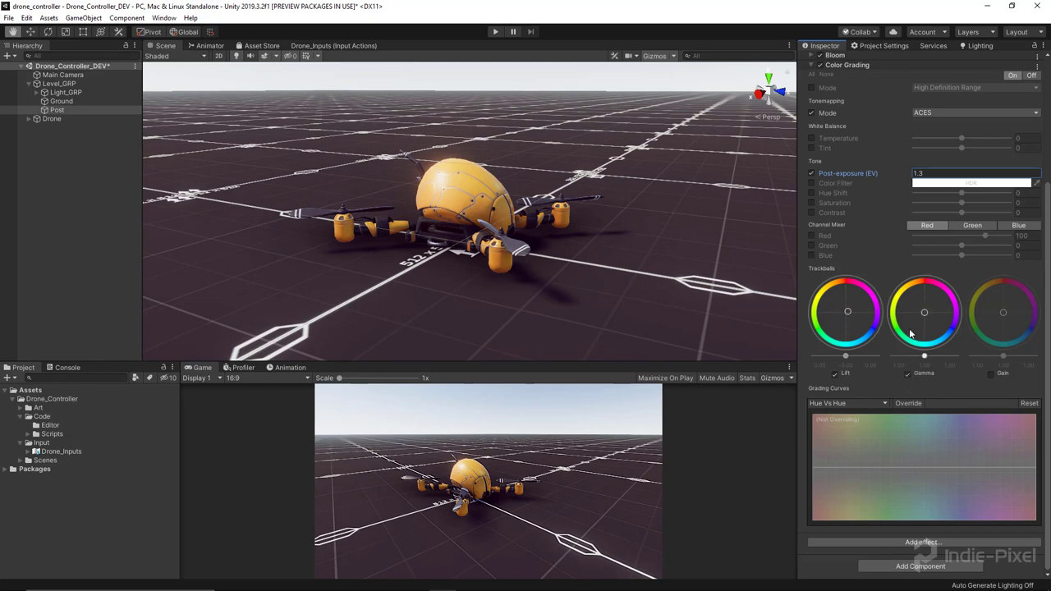
{"action": "mouse_move", "coordinate": [925, 317]}
{"action": "left_mouse_down"}
{"action": "mouse_move", "coordinate": [911, 331]}
{"action": "mouse_move", "coordinate": [928, 328]}
{"action": "left_mouse_up"}
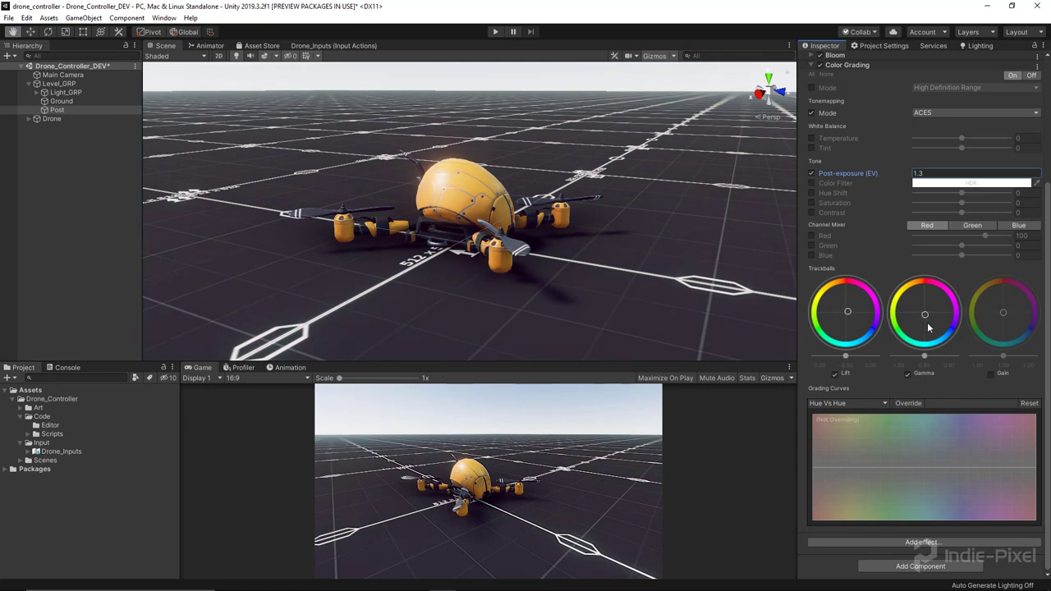
{"action": "left_click", "coordinate": [991, 374]}
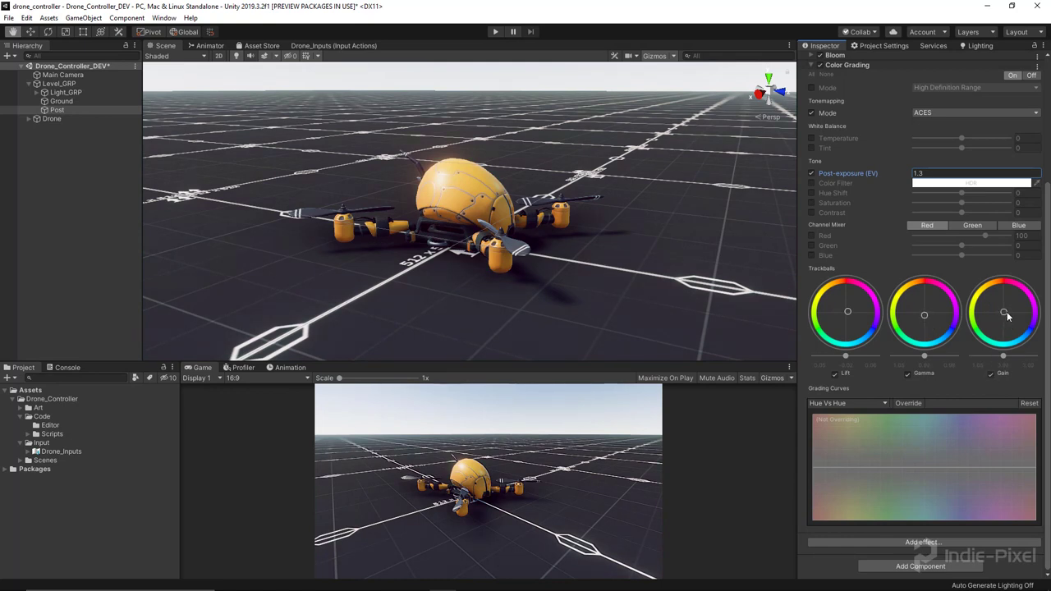
{"action": "scroll", "coordinate": [884, 193], "scroll_direction": "up", "scroll_amount": 10}
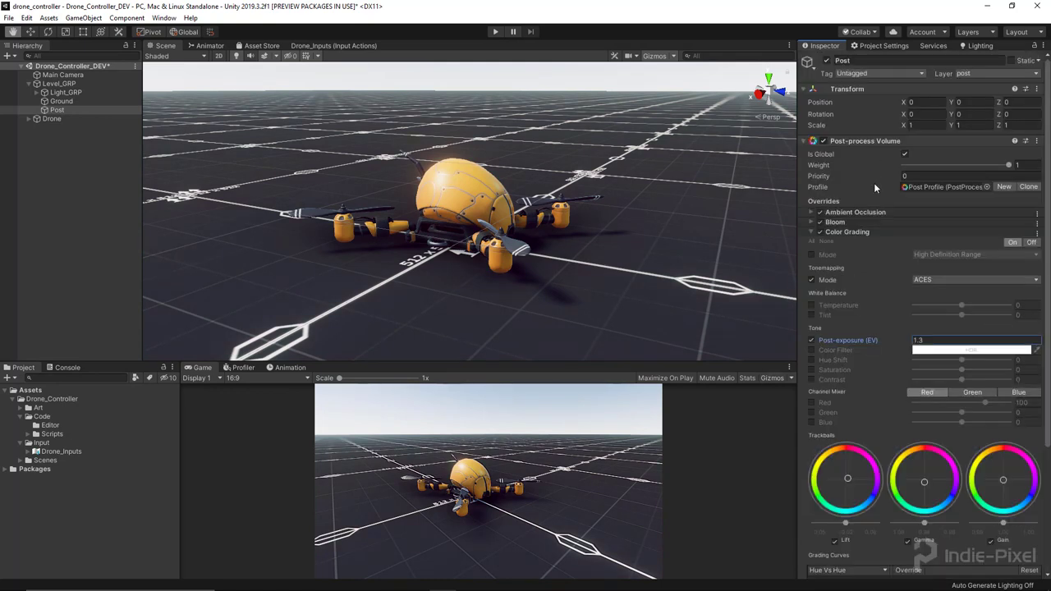
Collapse Color Grading and add a Motion Blur override to the Post Profile.
{"action": "left_click", "coordinate": [859, 232]}
{"action": "left_click", "coordinate": [888, 246]}
{"action": "mouse_move", "coordinate": [914, 253]}
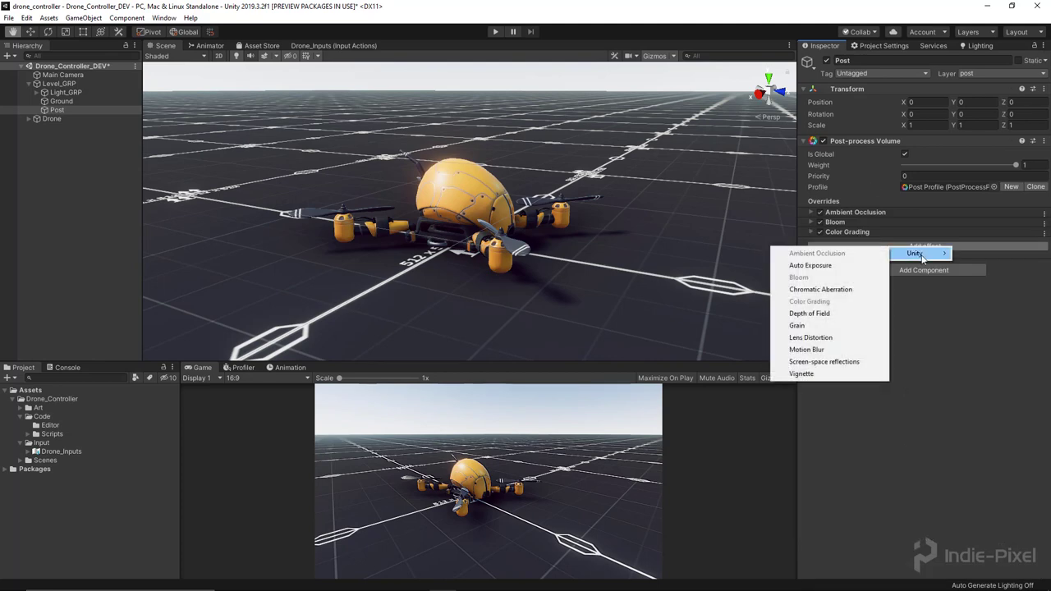
{"action": "left_click", "coordinate": [835, 353]}
{"action": "left_click", "coordinate": [810, 241]}
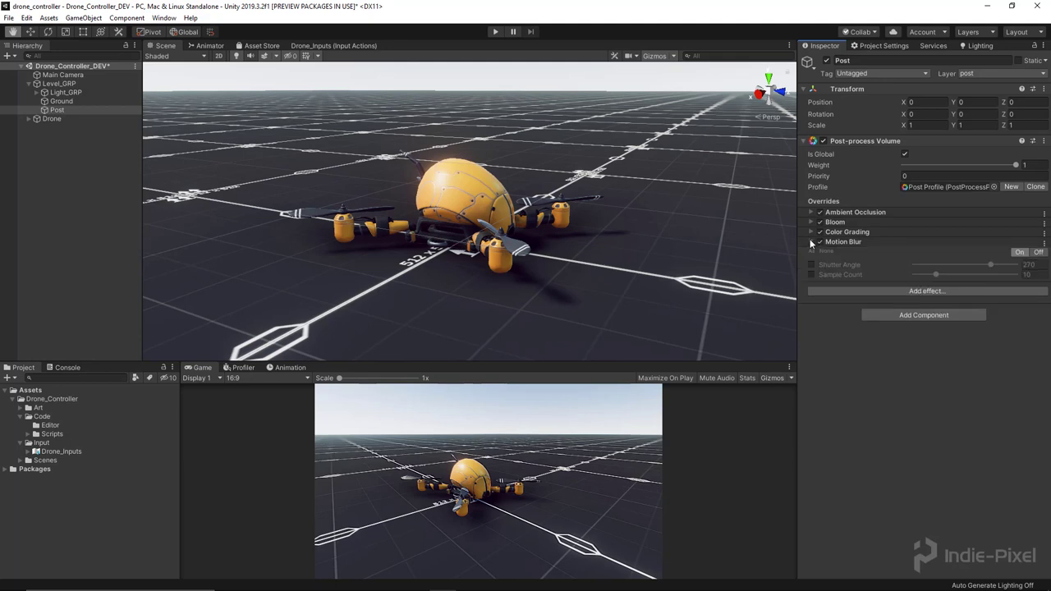
{"action": "left_click", "coordinate": [811, 242]}
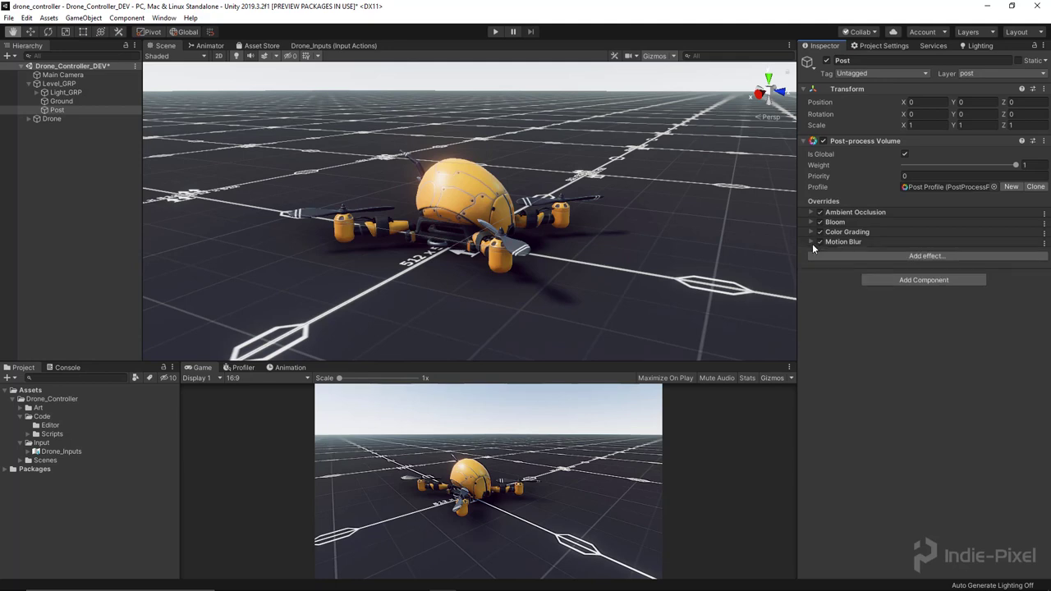
Add a Vignette override and raise its Intensity to about 0.367 to darken the edges.
{"action": "left_click", "coordinate": [899, 255]}
{"action": "mouse_move", "coordinate": [920, 264]}
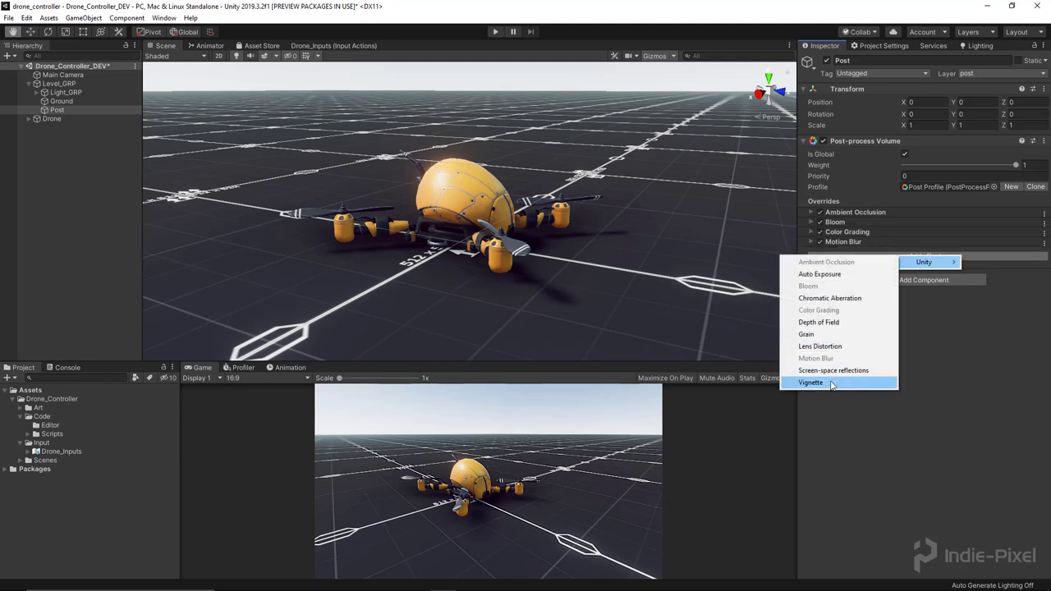
{"action": "left_click", "coordinate": [835, 384]}
{"action": "left_click", "coordinate": [809, 251]}
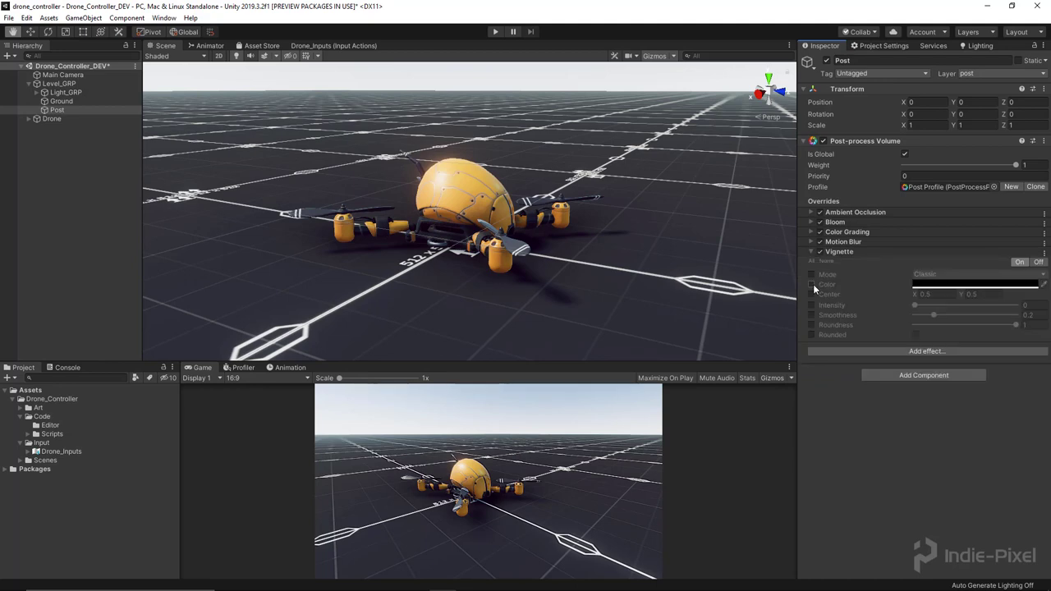
{"action": "left_click_drag", "start_coordinate": [913, 305], "coordinate": [952, 308]}
Drag the Scene/Game splitter upward so the Game view shows the finished post-processed drone shot.
{"action": "left_click_drag", "start_coordinate": [468, 363], "coordinate": [470, 211]}
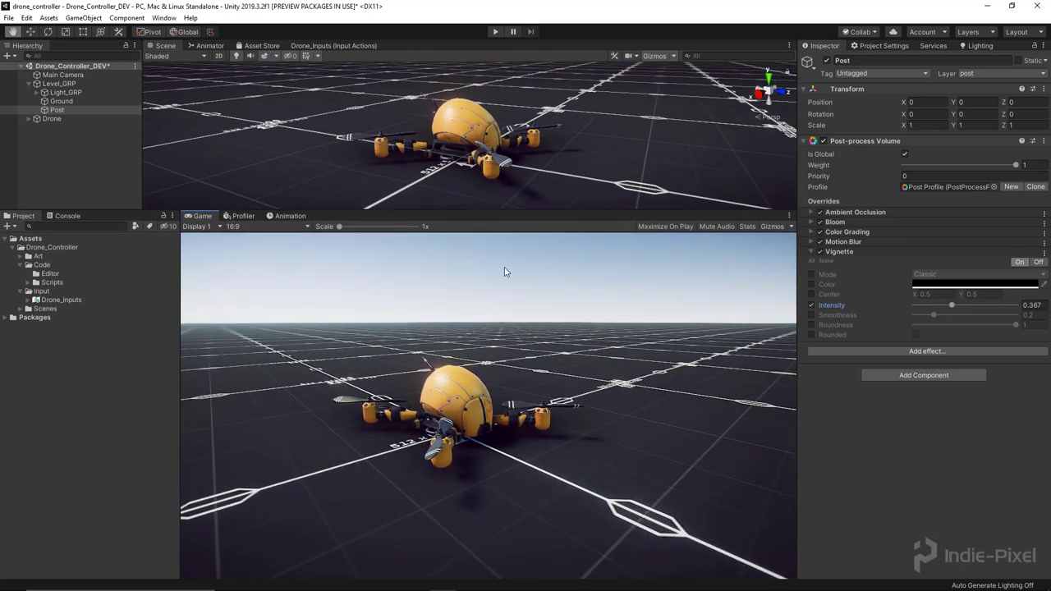
{"action": "left_click_drag", "start_coordinate": [492, 247], "coordinate": [495, 312]}
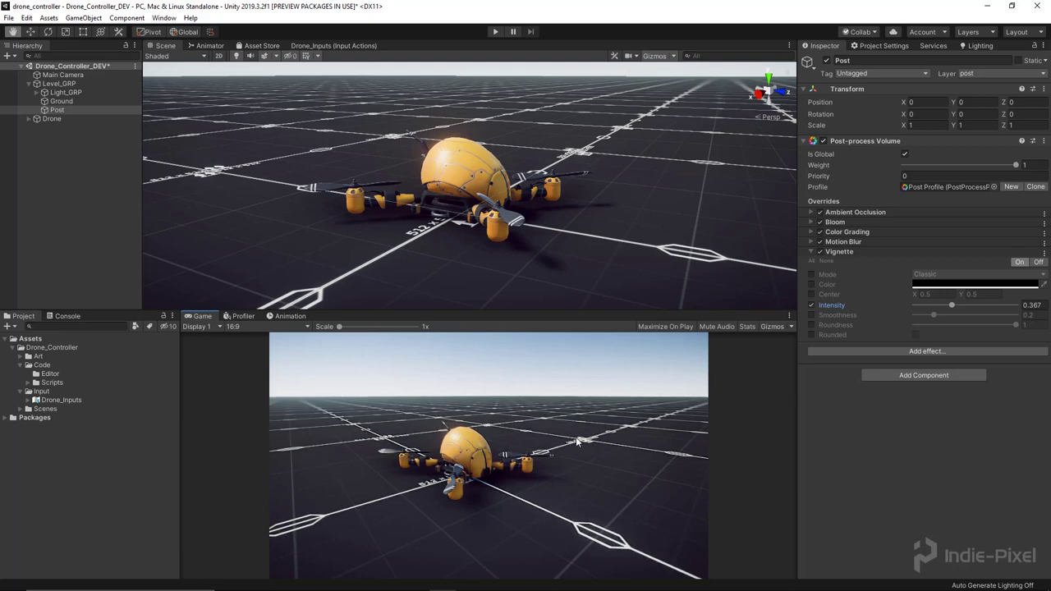
{"action": "left_click_drag", "start_coordinate": [516, 311], "coordinate": [507, 211]}
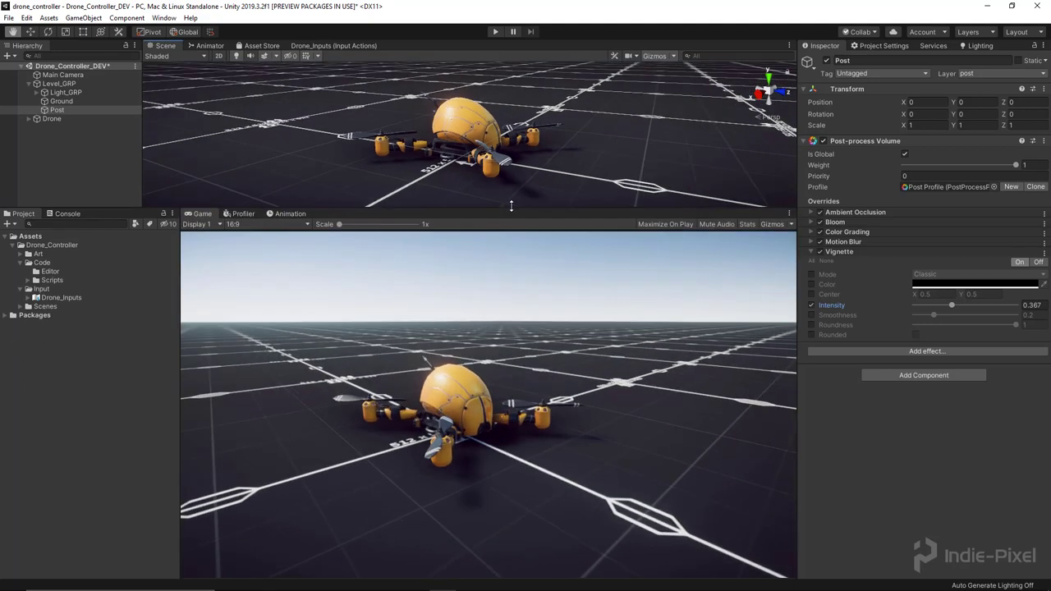